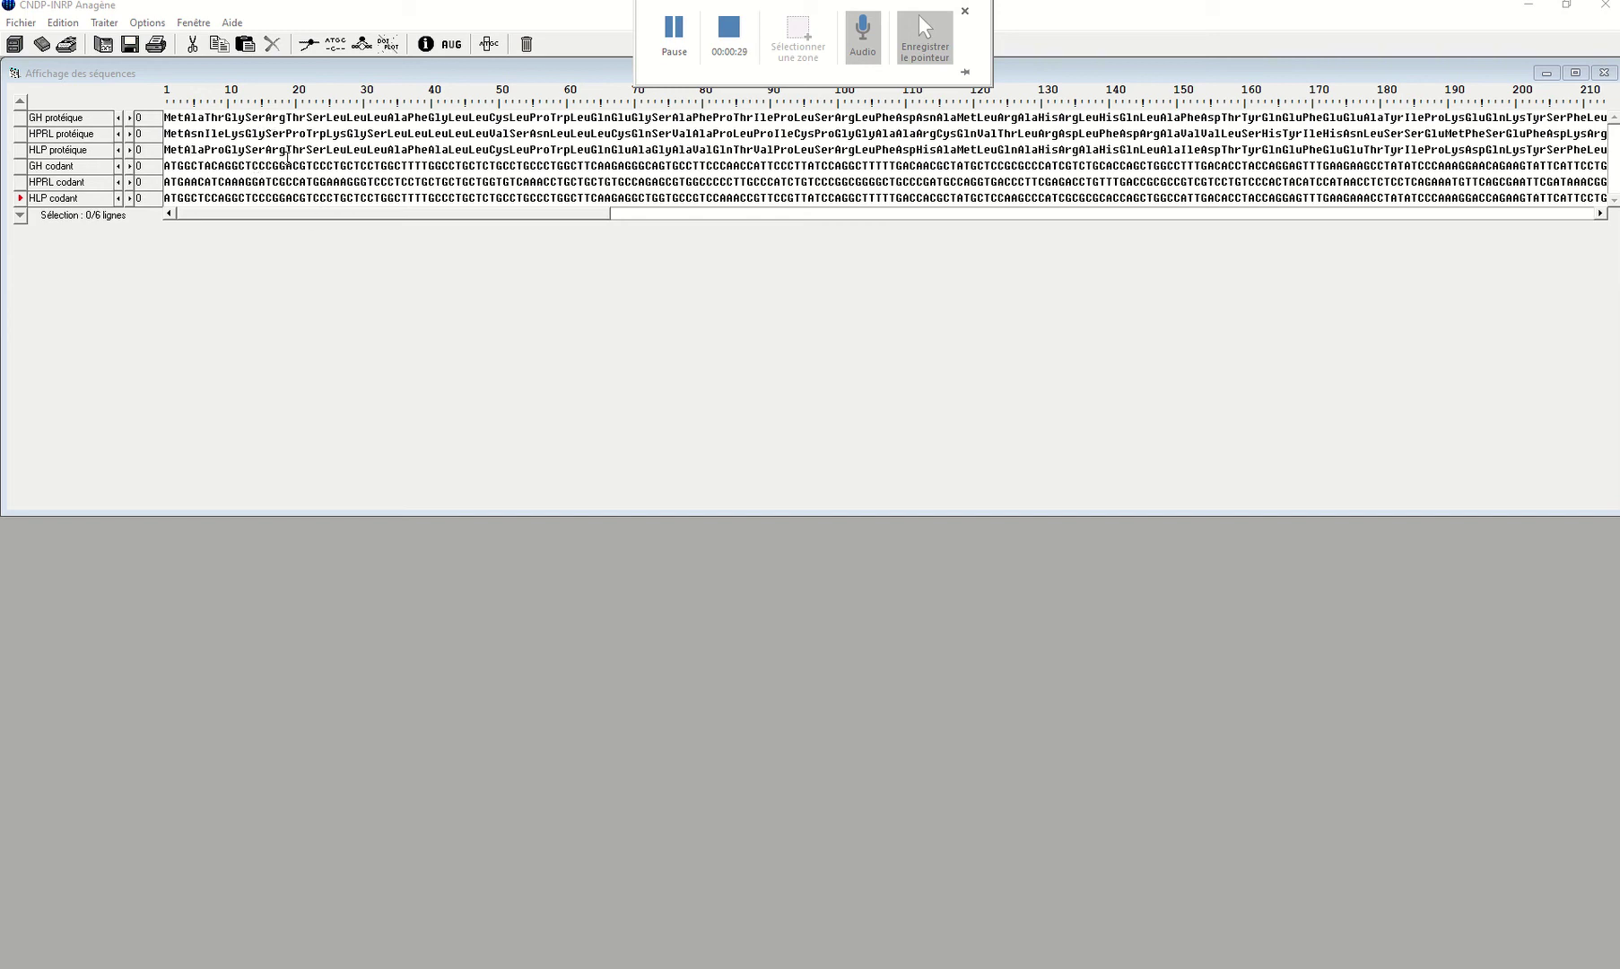
left_click_drag(300, 166, 571, 166)
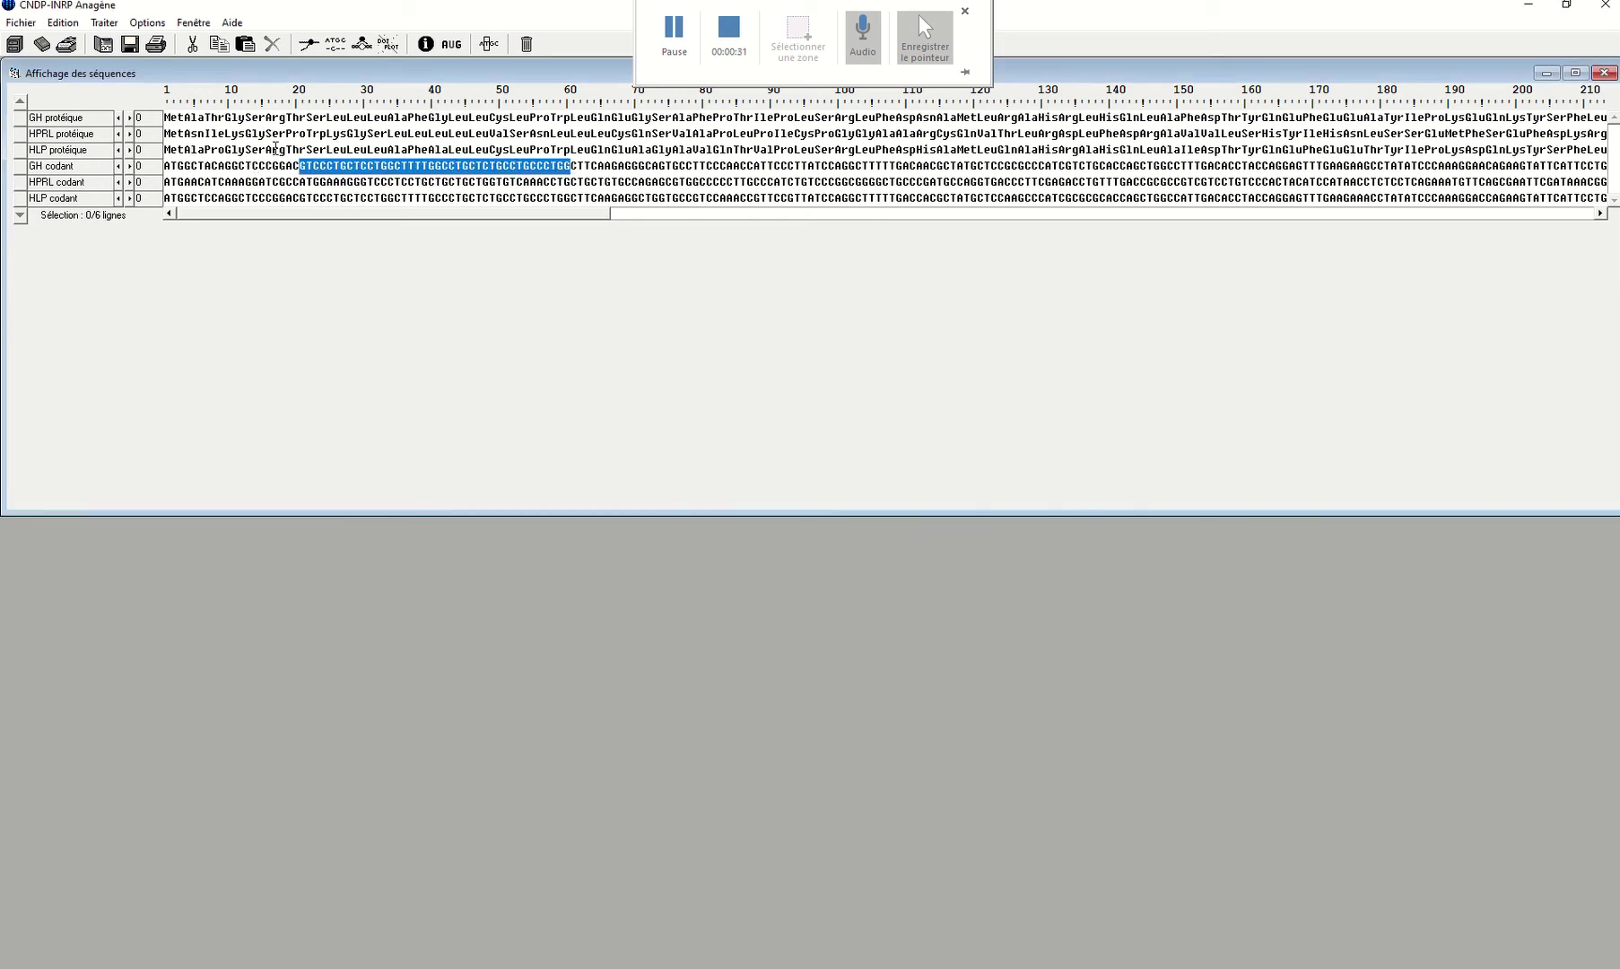
left_click_drag(310, 149, 551, 150)
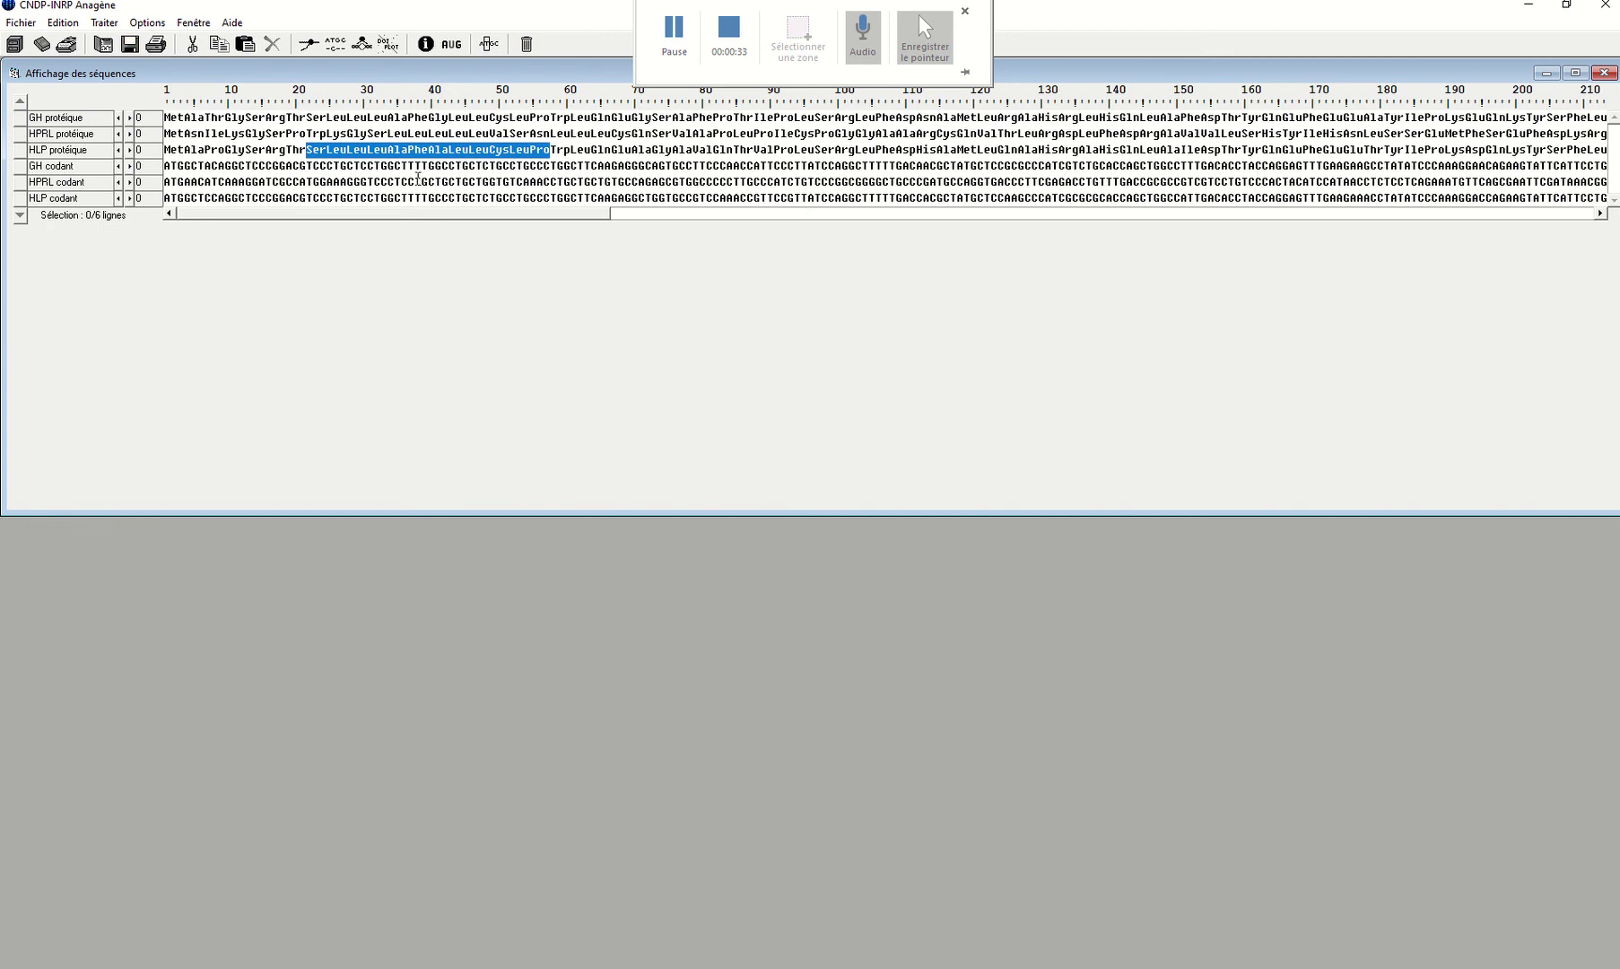
left_click(388, 151)
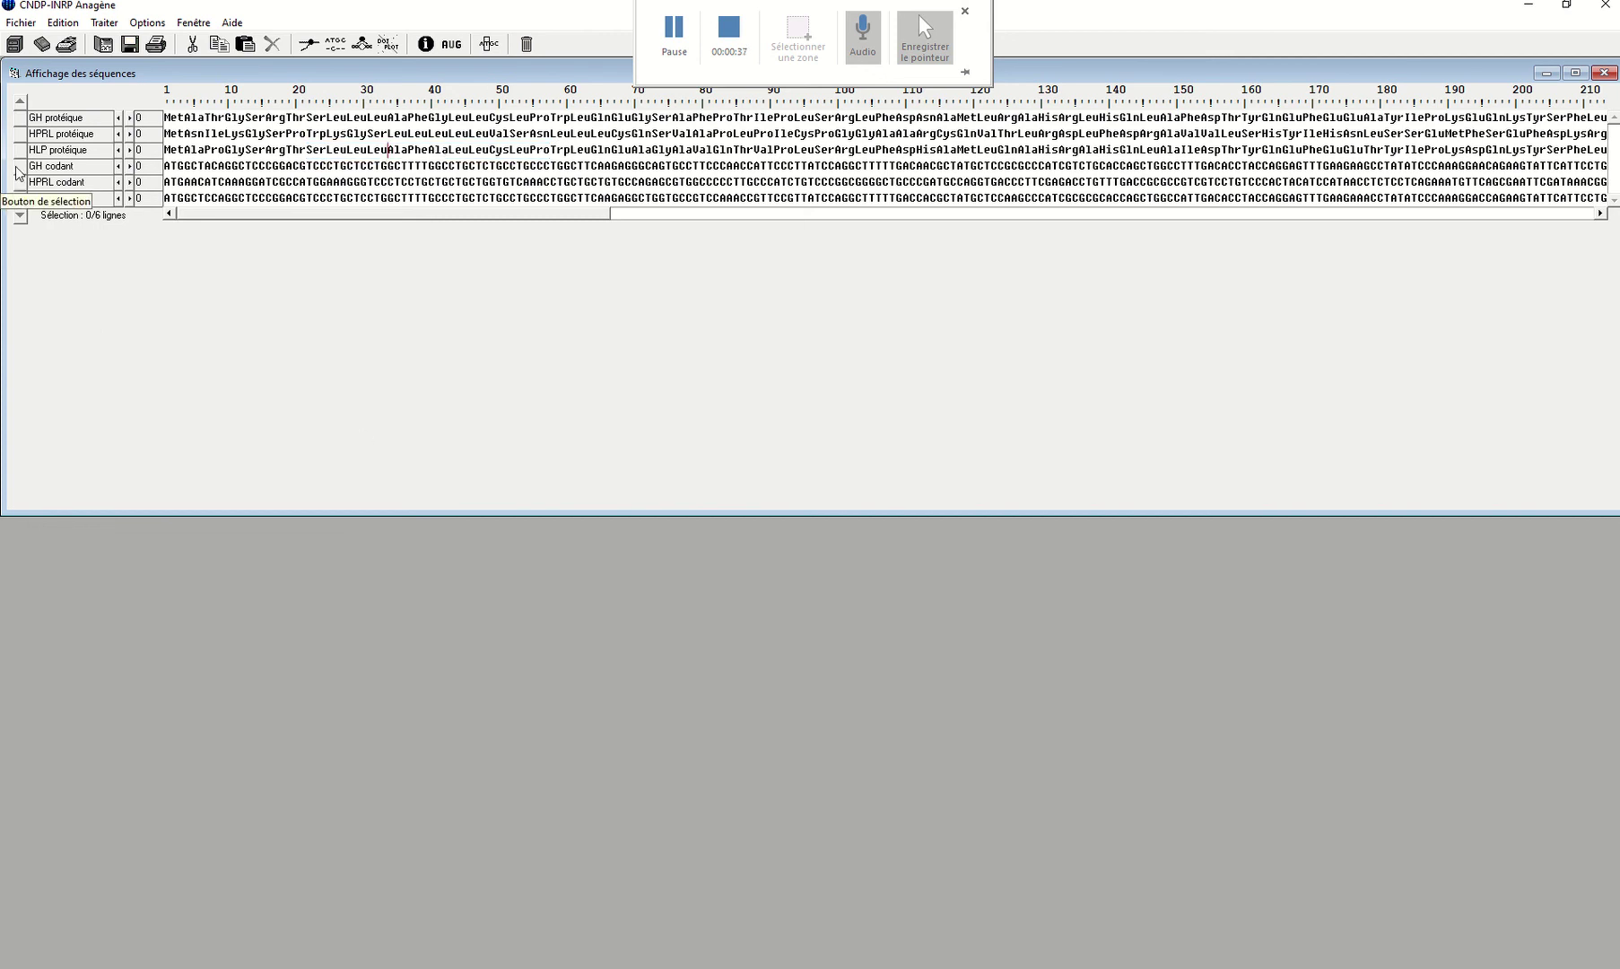
Align the GH codant, HPRL codant and HLP codant sequences using the alignment with discontinuity comparison.
left_click_drag(20, 166, 19, 199)
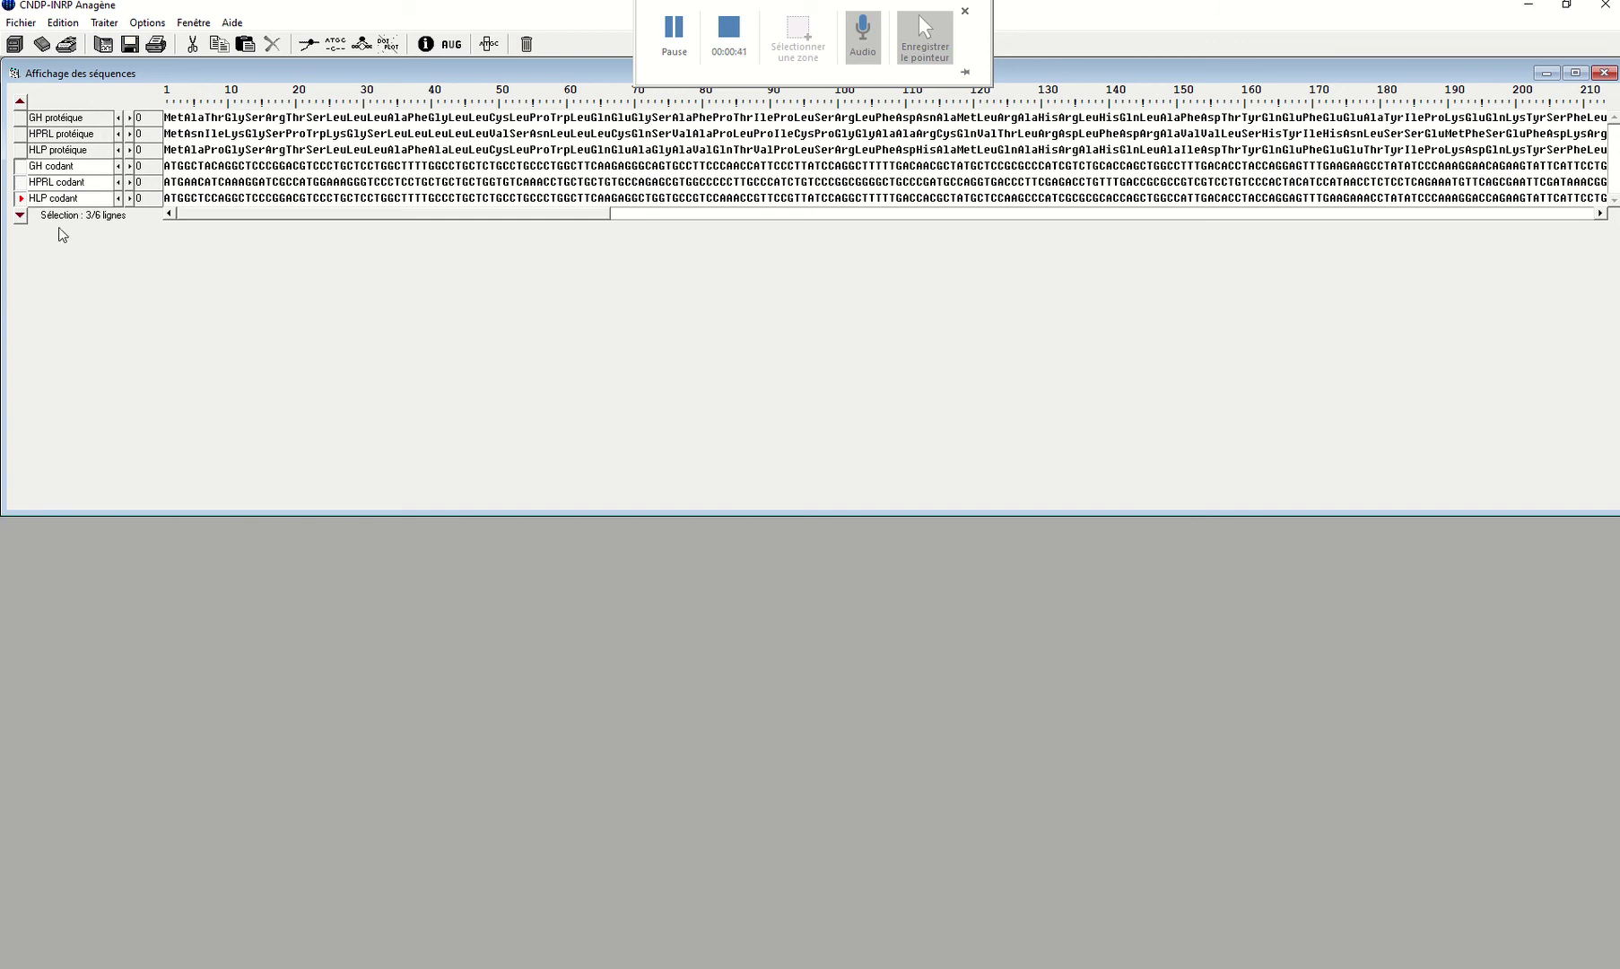
left_click(337, 54)
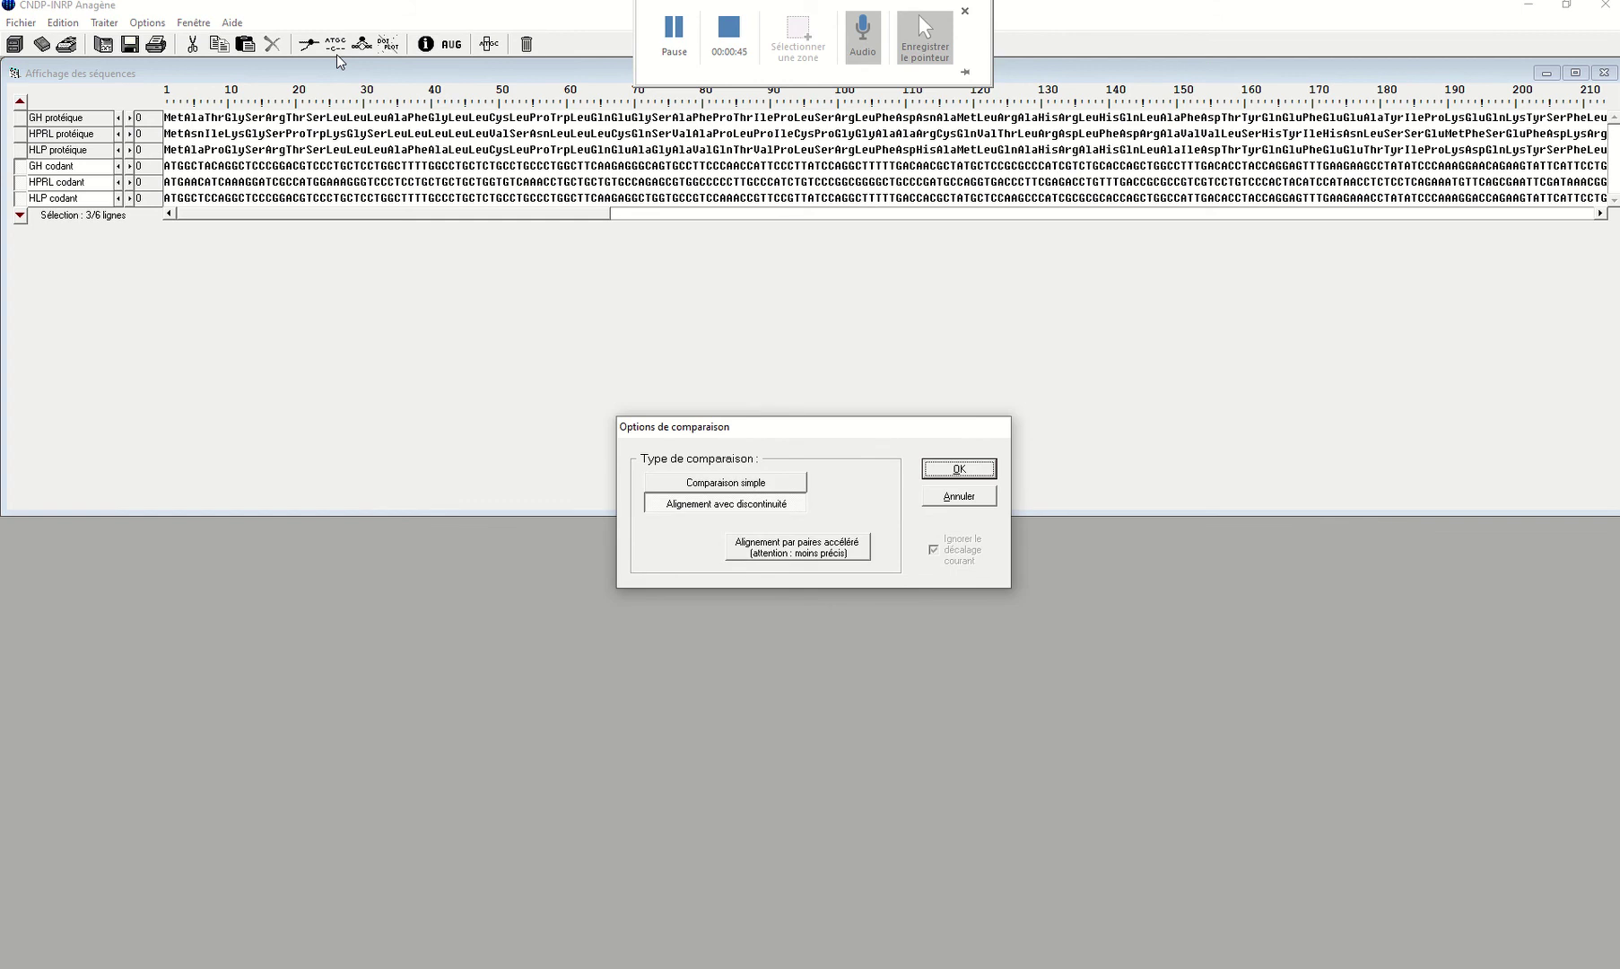
left_click(761, 505)
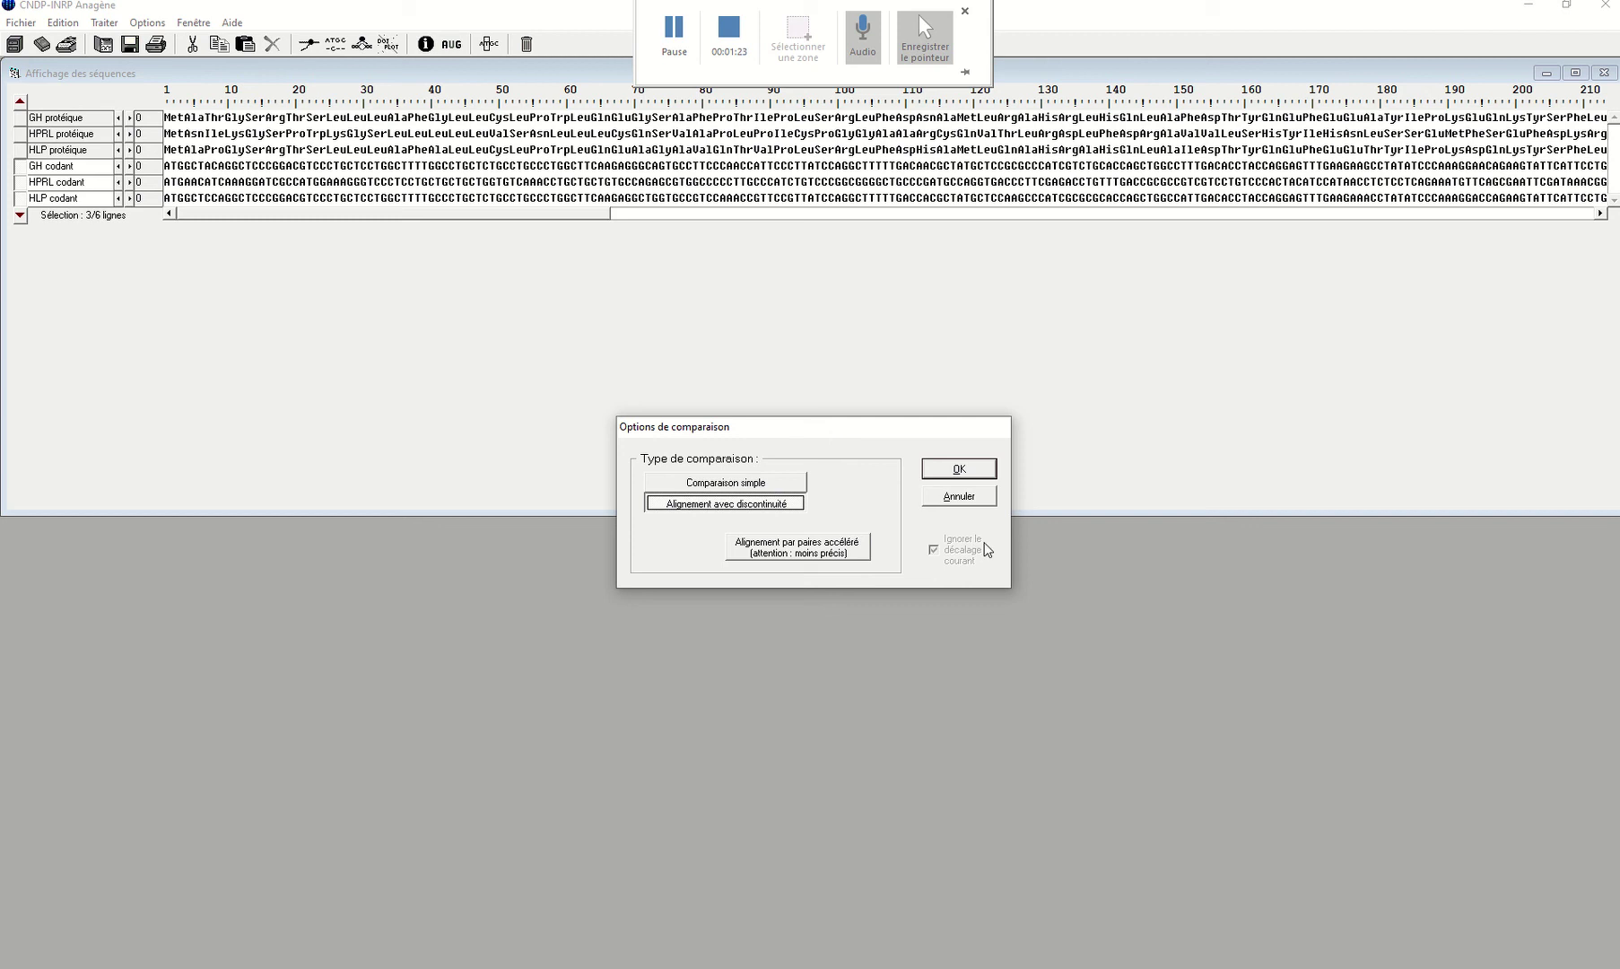
left_click(956, 468)
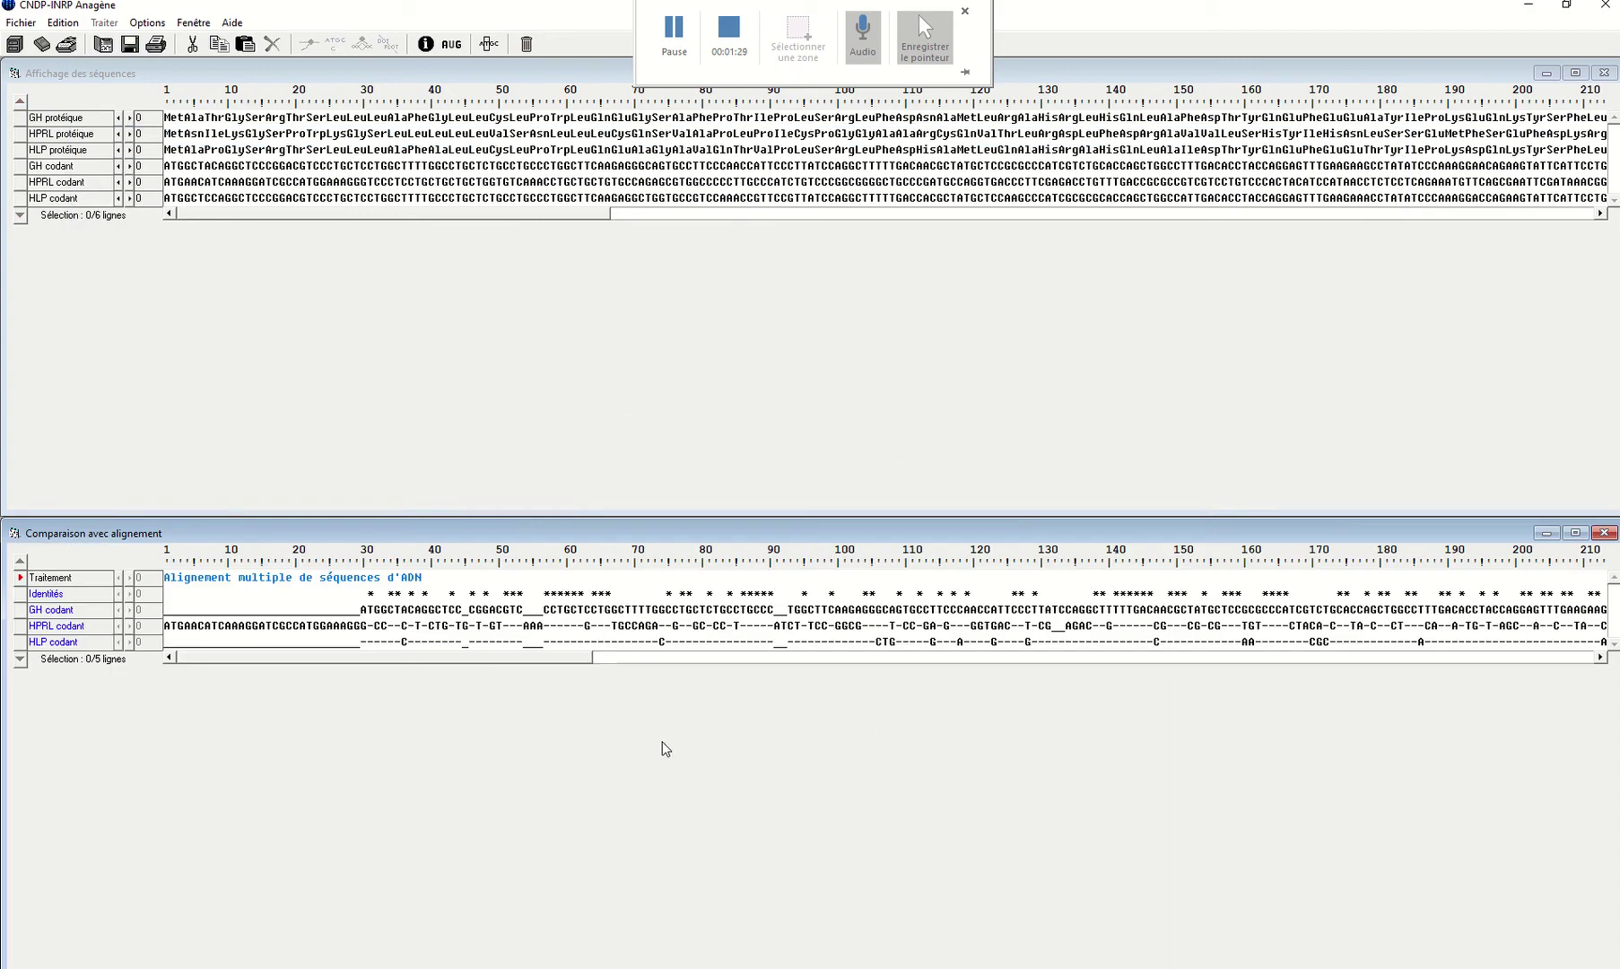
Read the information report of the multiple DNA alignment, checking overall identity and each sequence's identity to GH codant, and close it.
left_click(390, 625)
left_click_drag(364, 610, 161, 607)
left_click(408, 577)
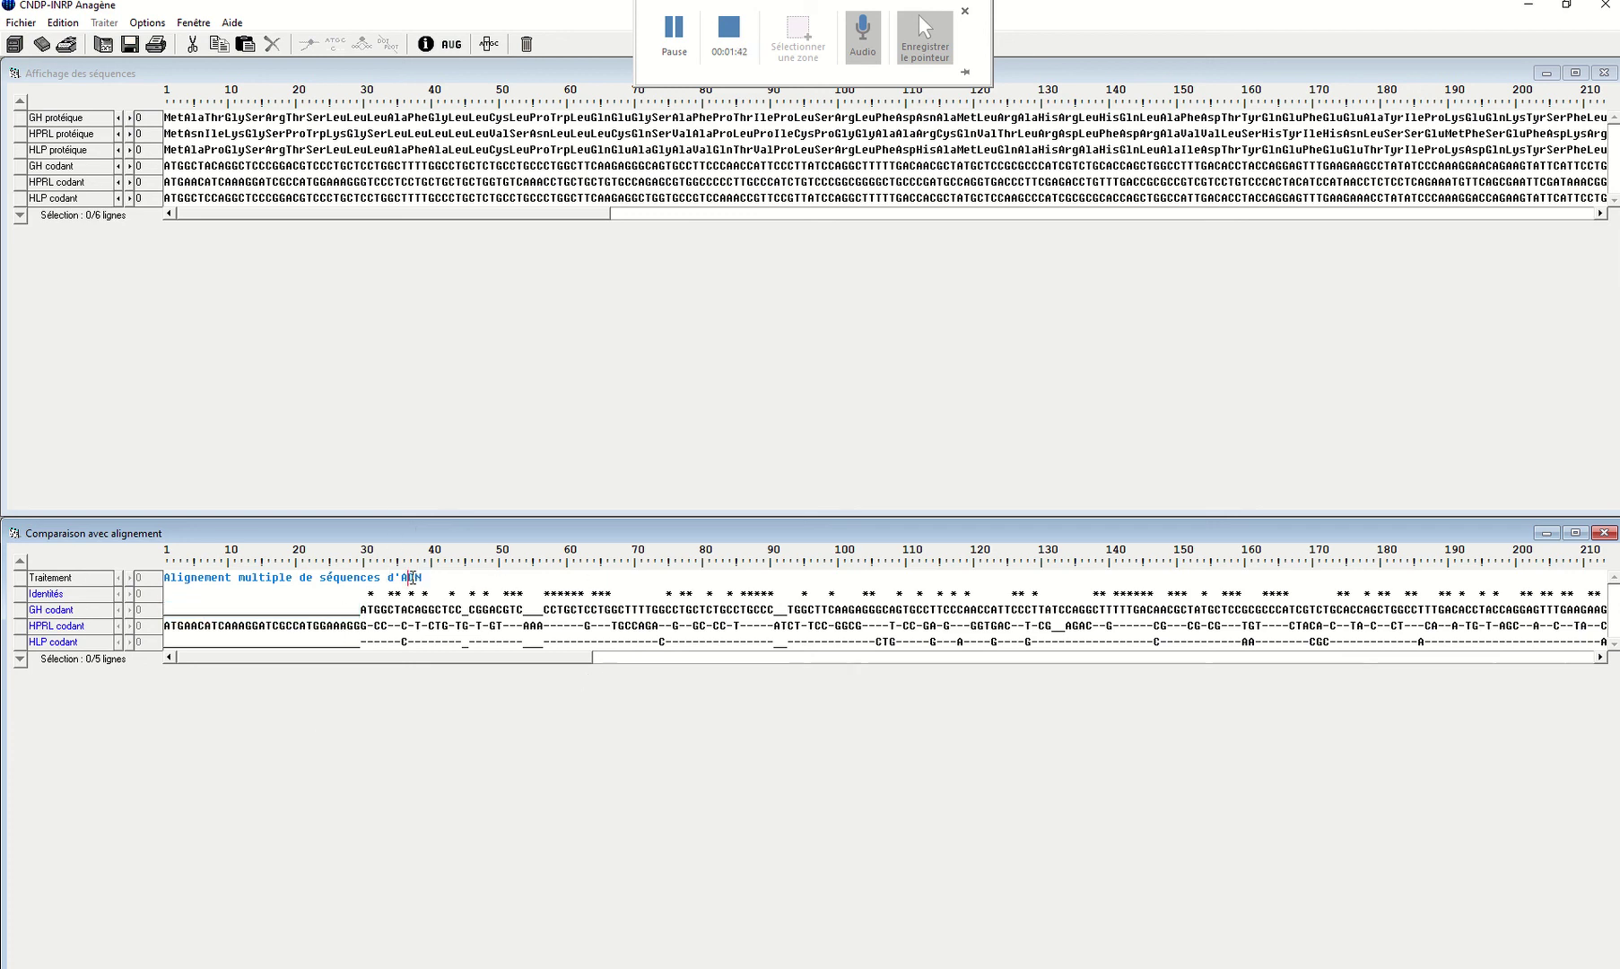
left_click(425, 44)
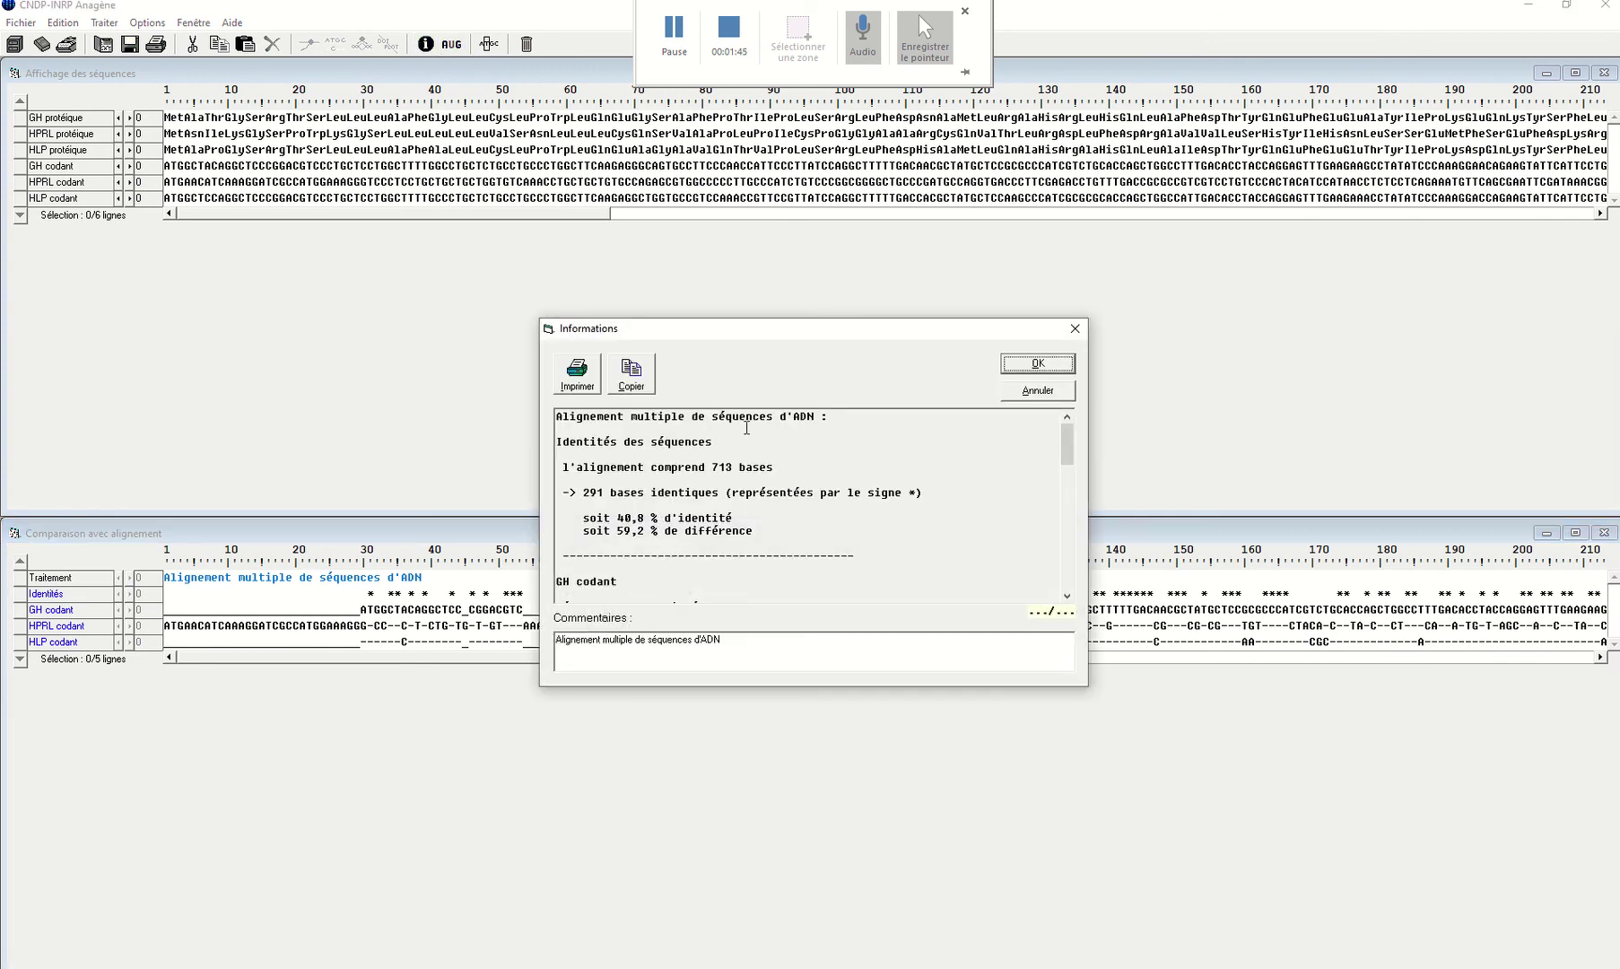
left_click(665, 520)
scroll(725, 597, "down", 3)
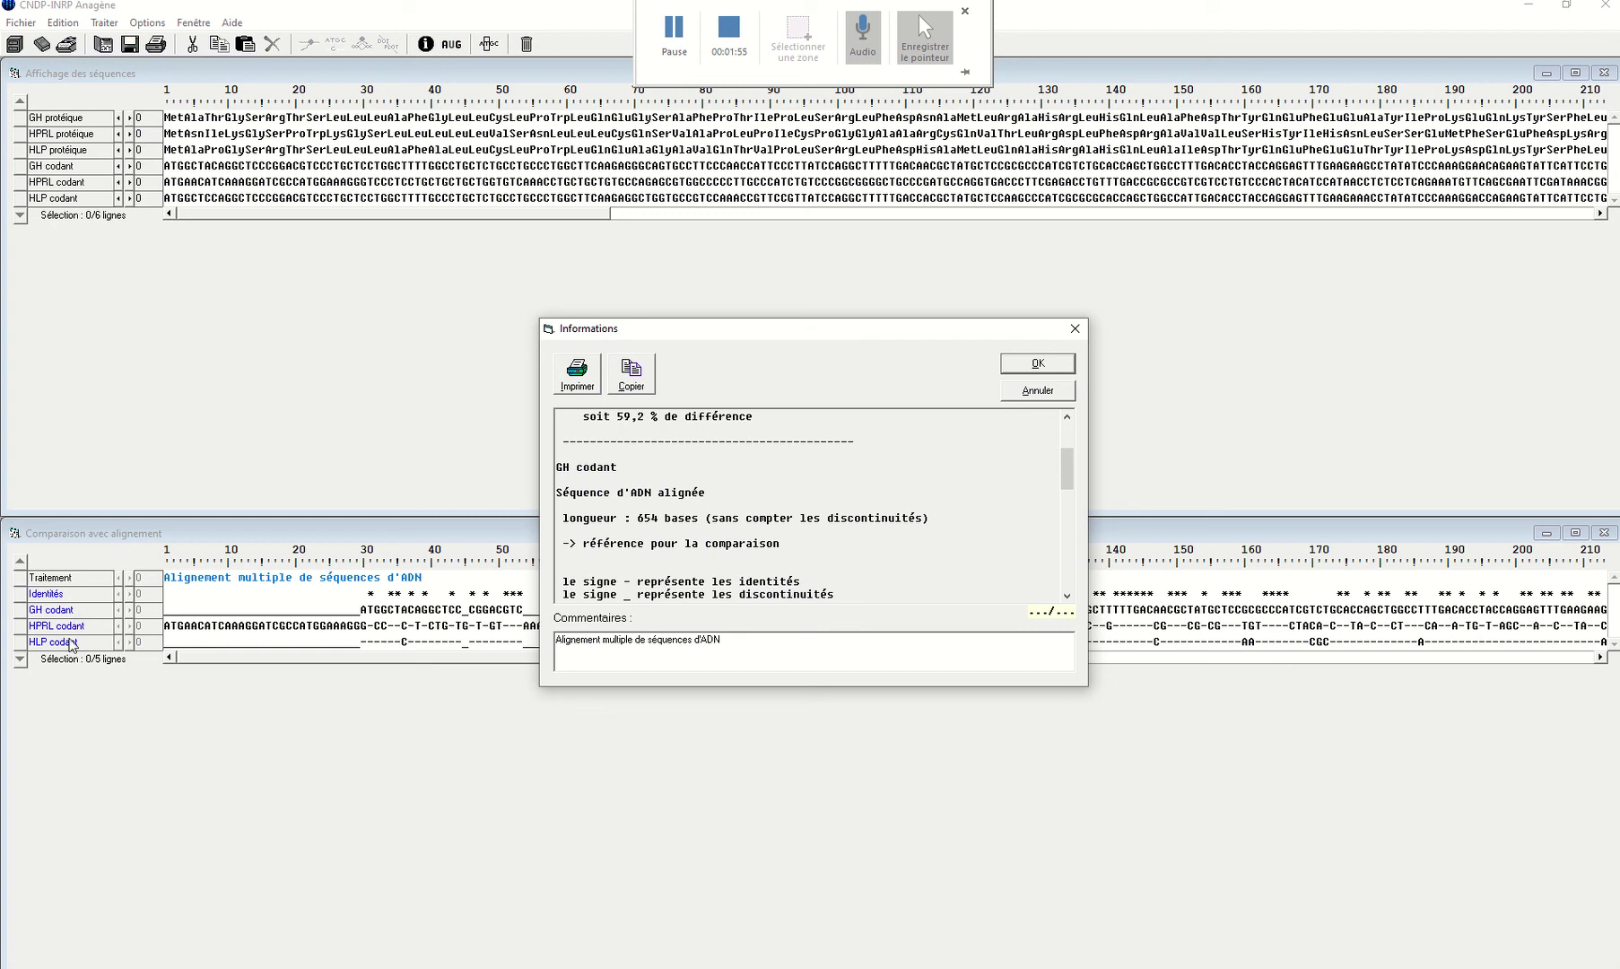
scroll(574, 467, "down", 3)
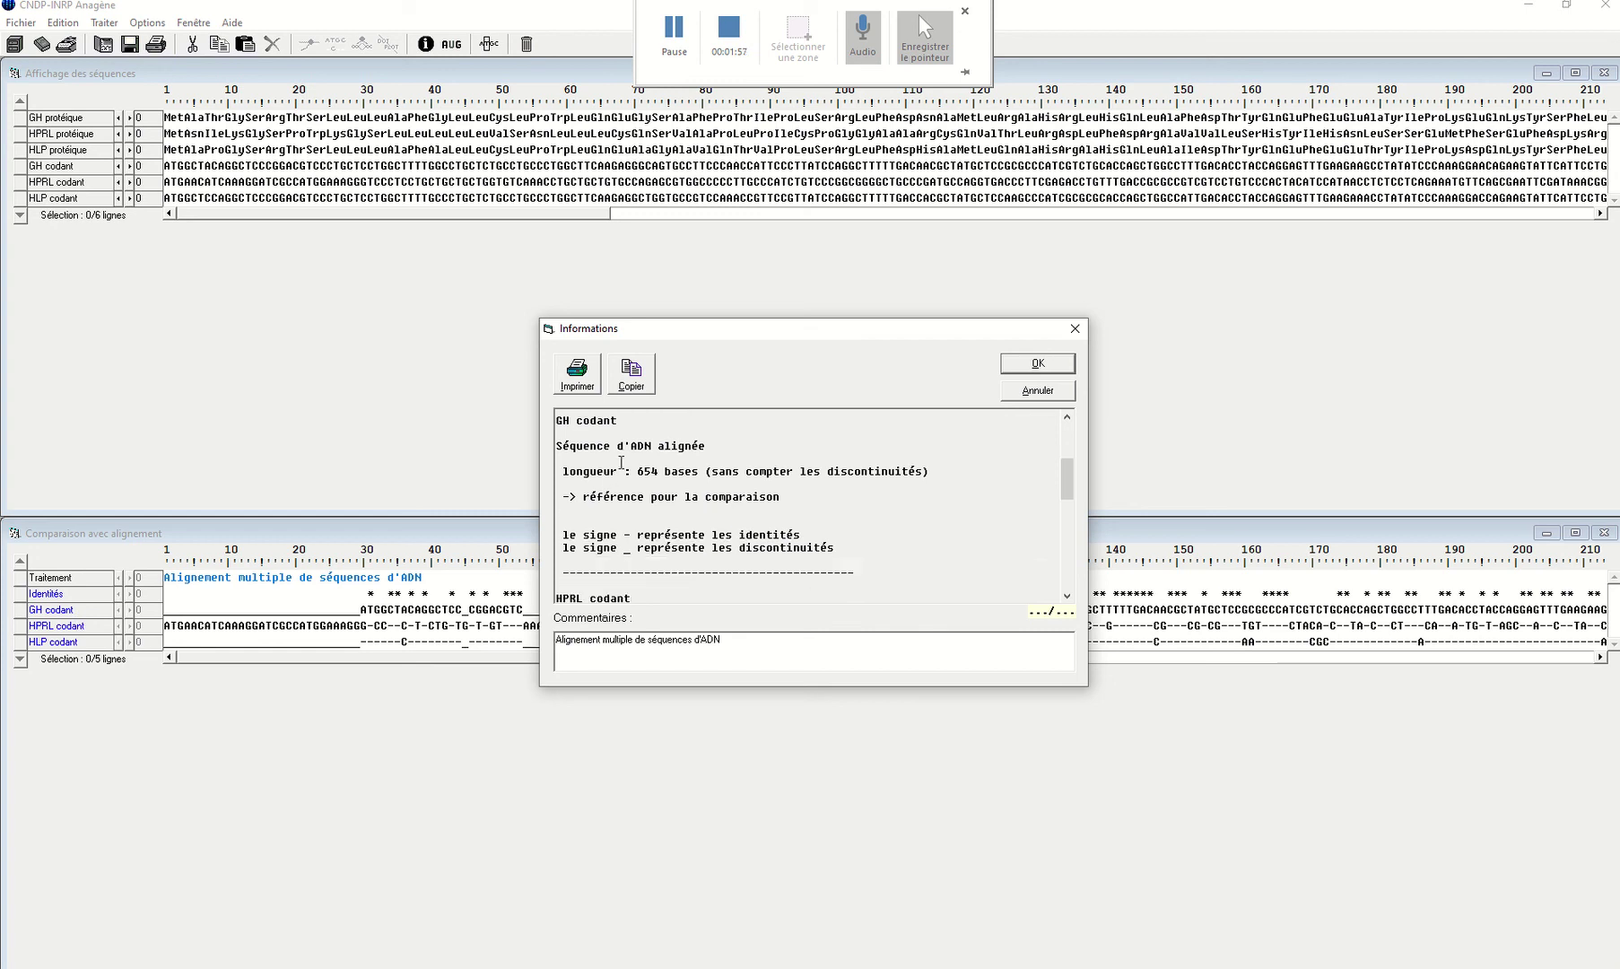
scroll(628, 477, "down", 1)
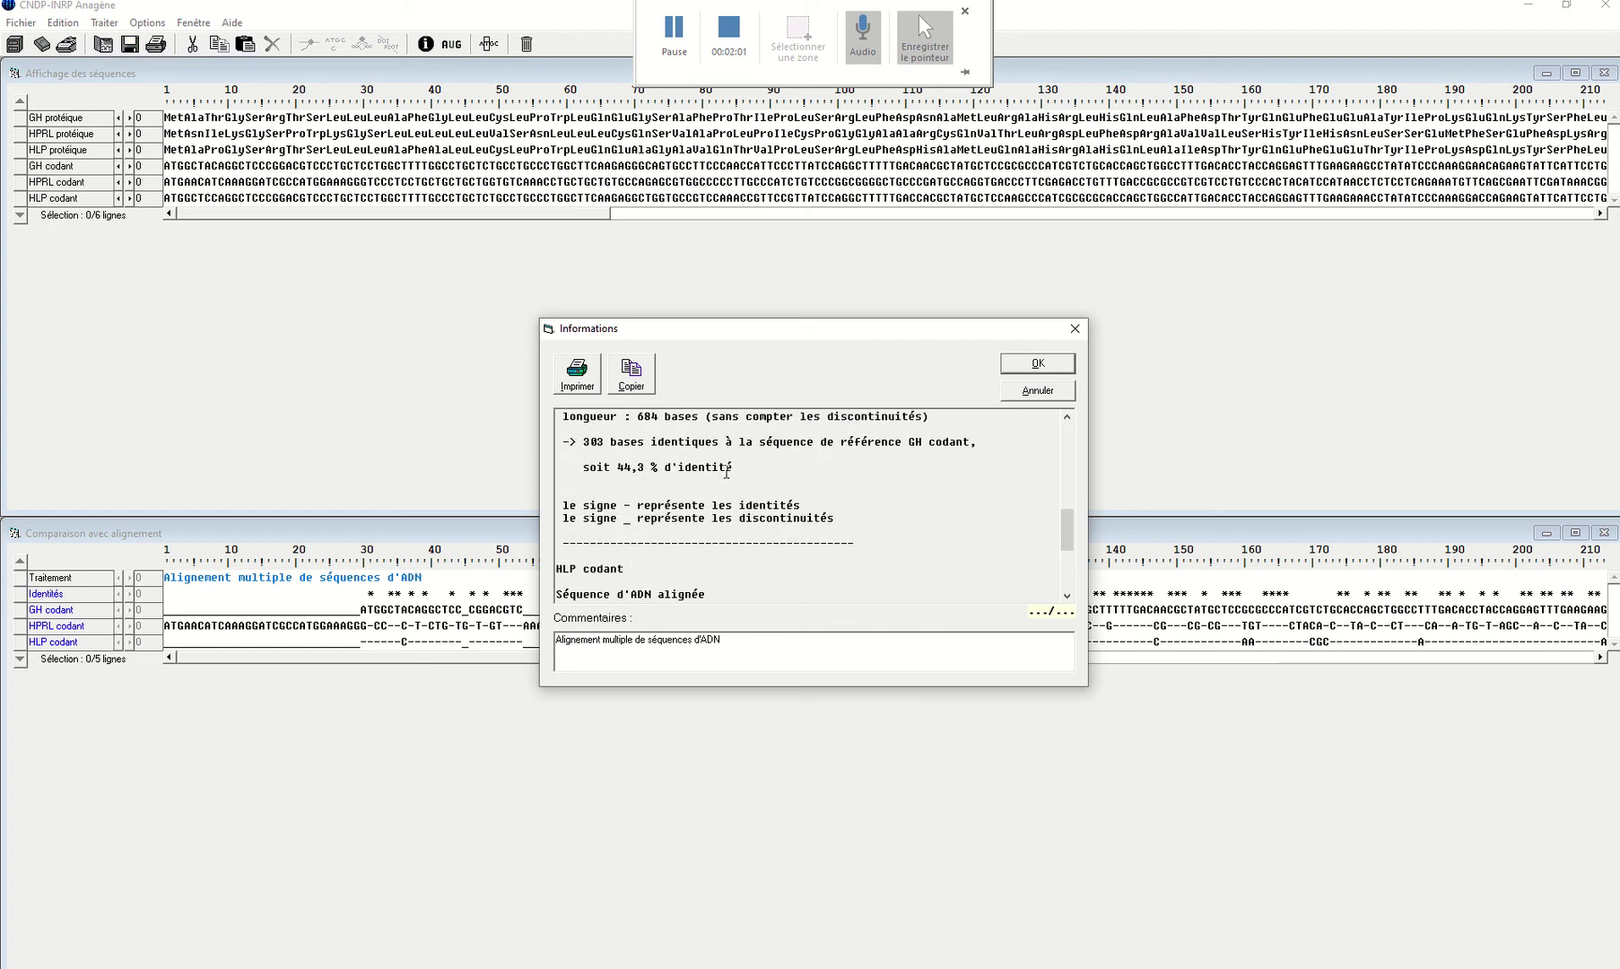
scroll(728, 503, "down", 3)
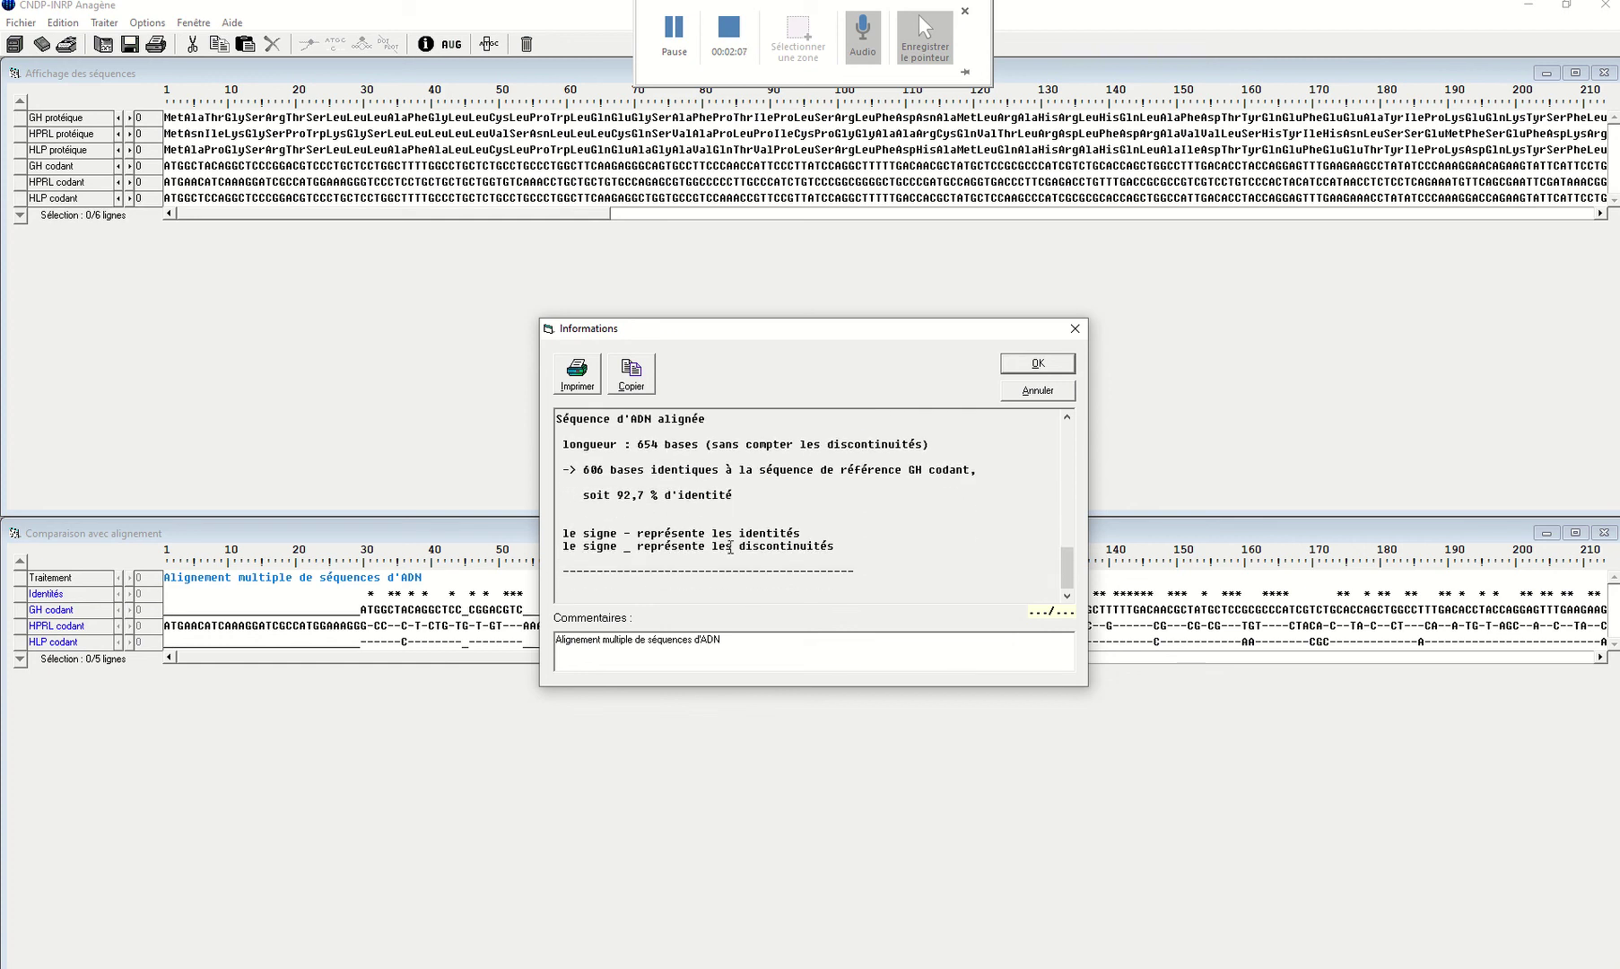
left_click(1039, 368)
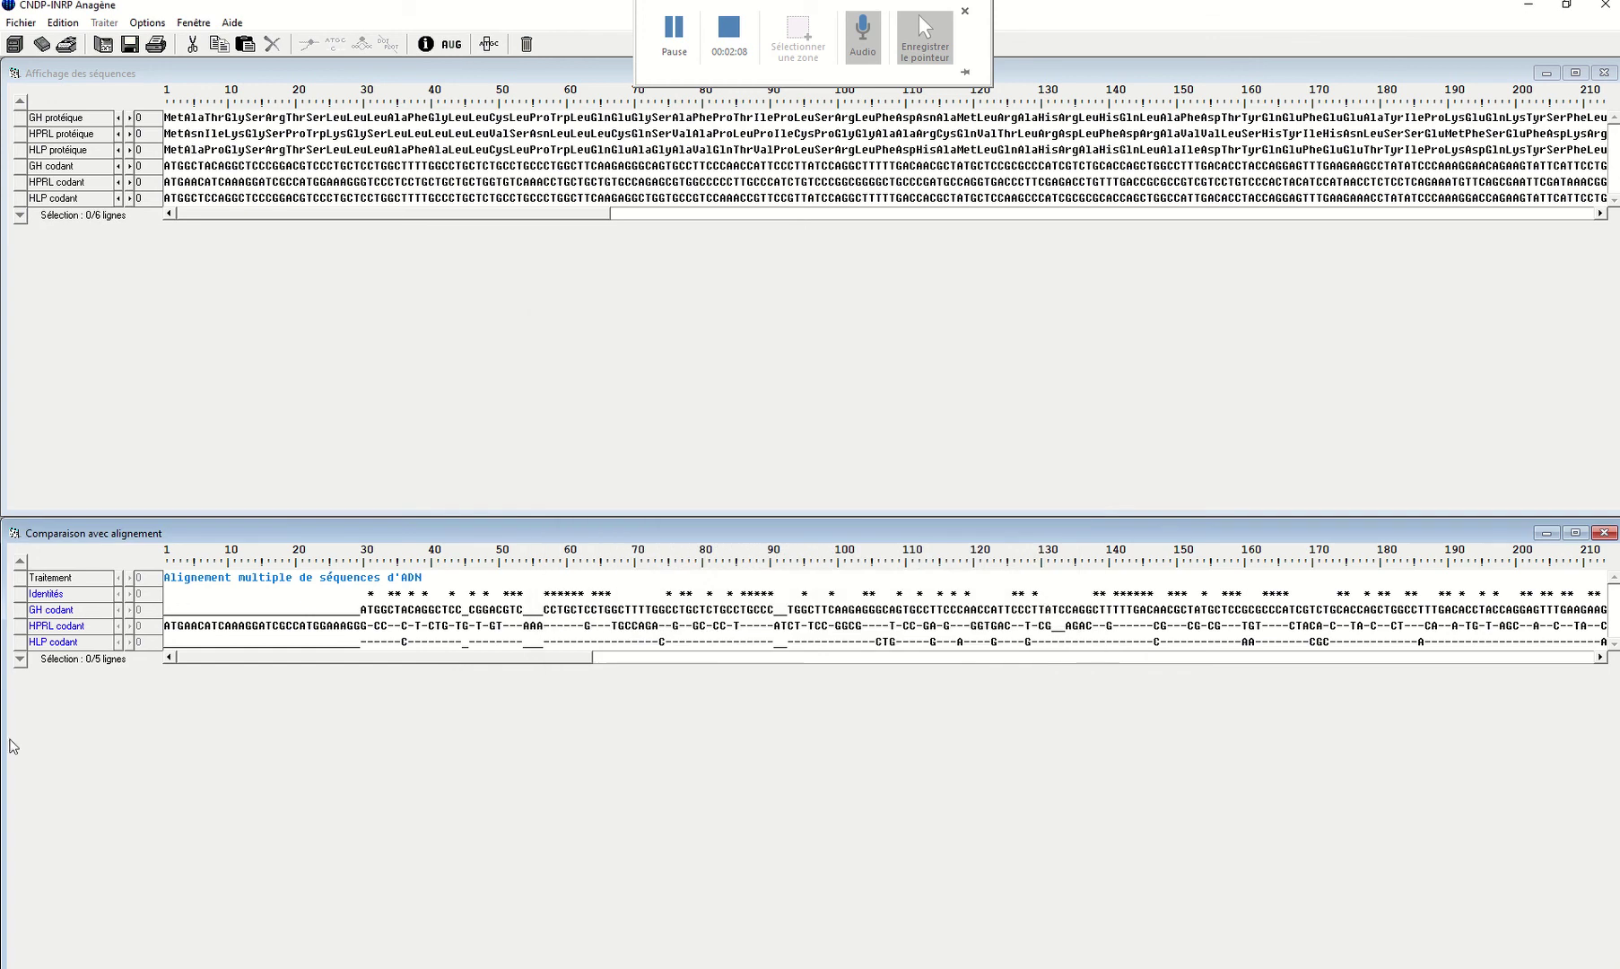
Move HPRL codant above GH codant in the DNA alignment to make it the reference sequence.
left_click(24, 632)
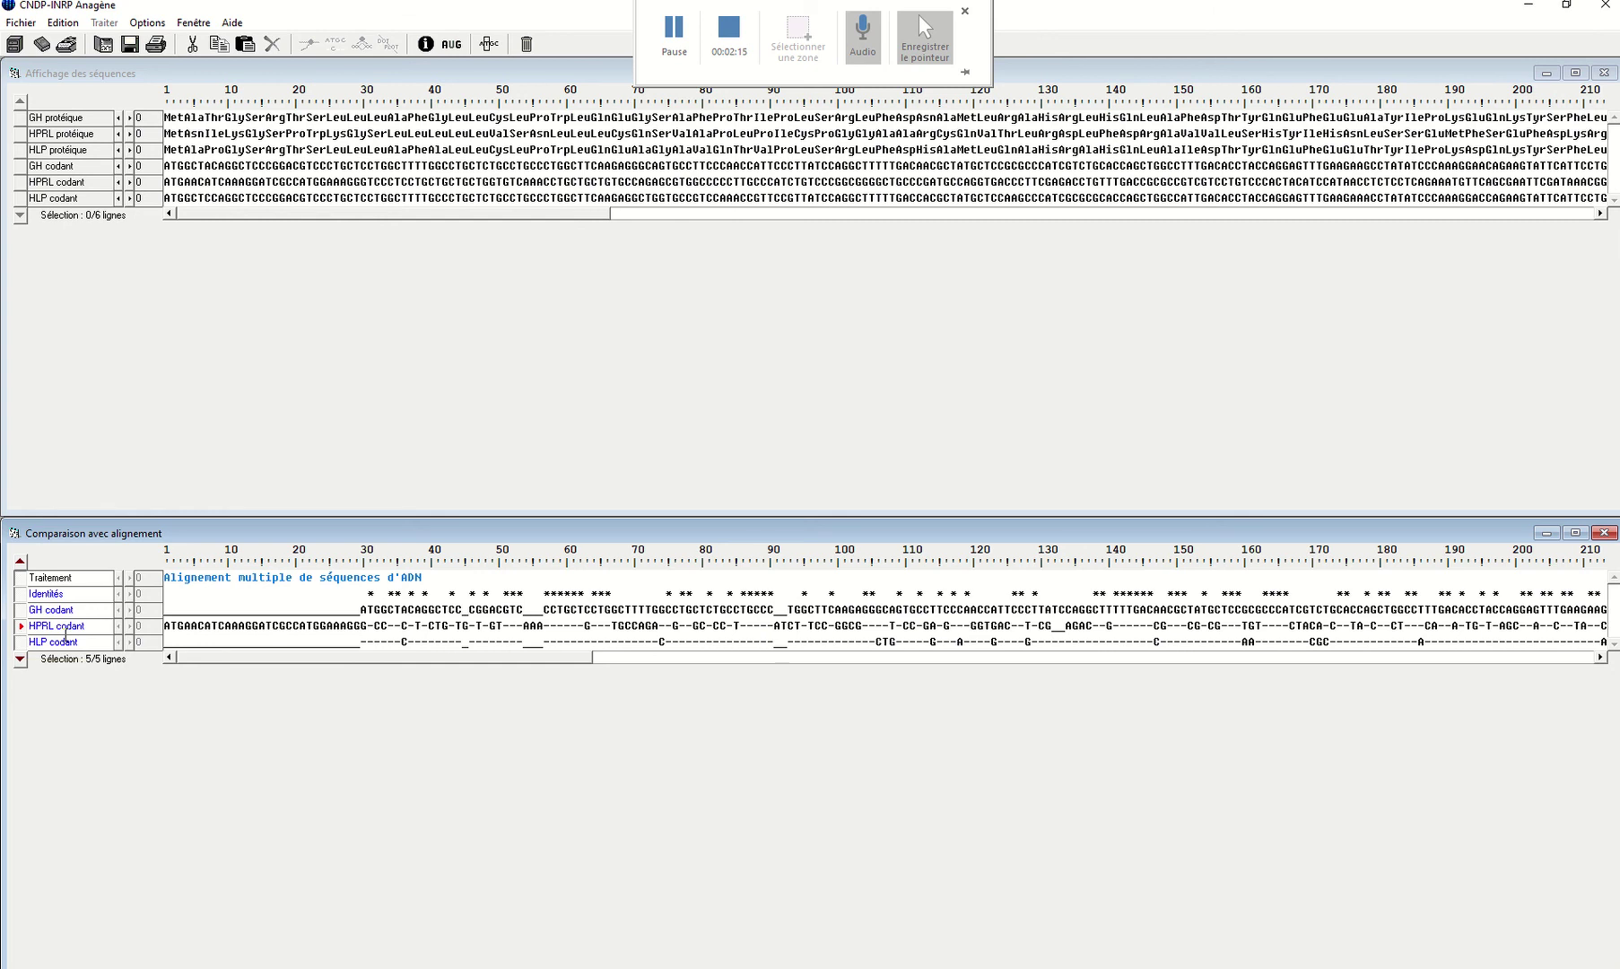
left_click(19, 562)
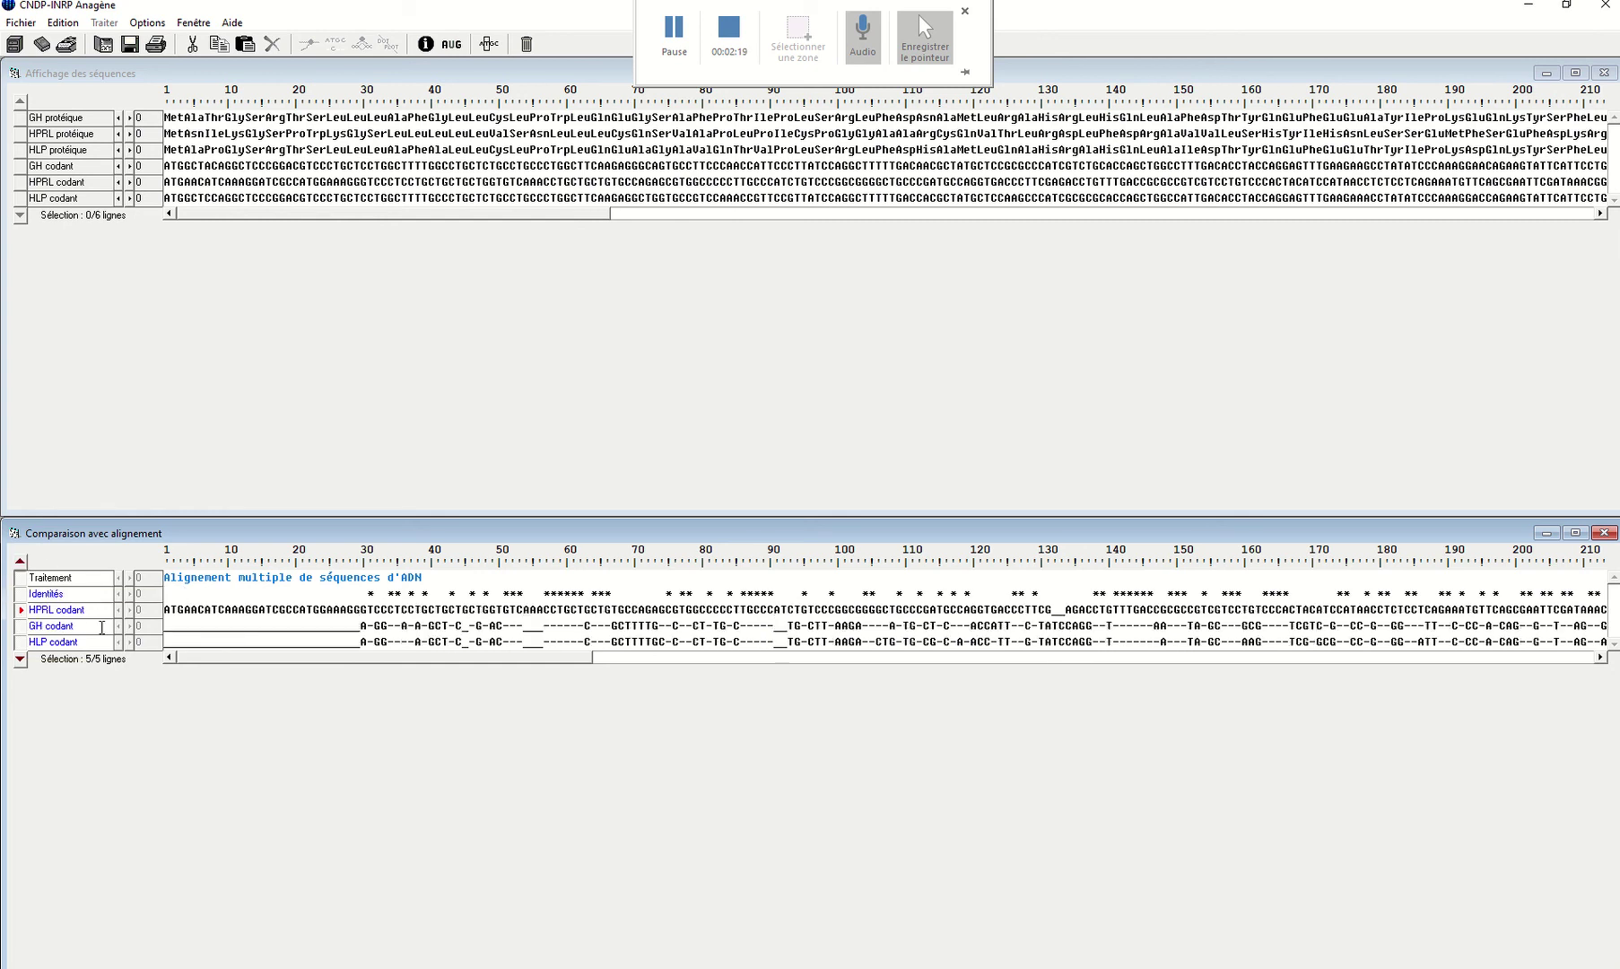
Examine the DNA alignment's information report for the identity of GH codant and HLP codant to HPRL codant, and close it.
left_click(426, 47)
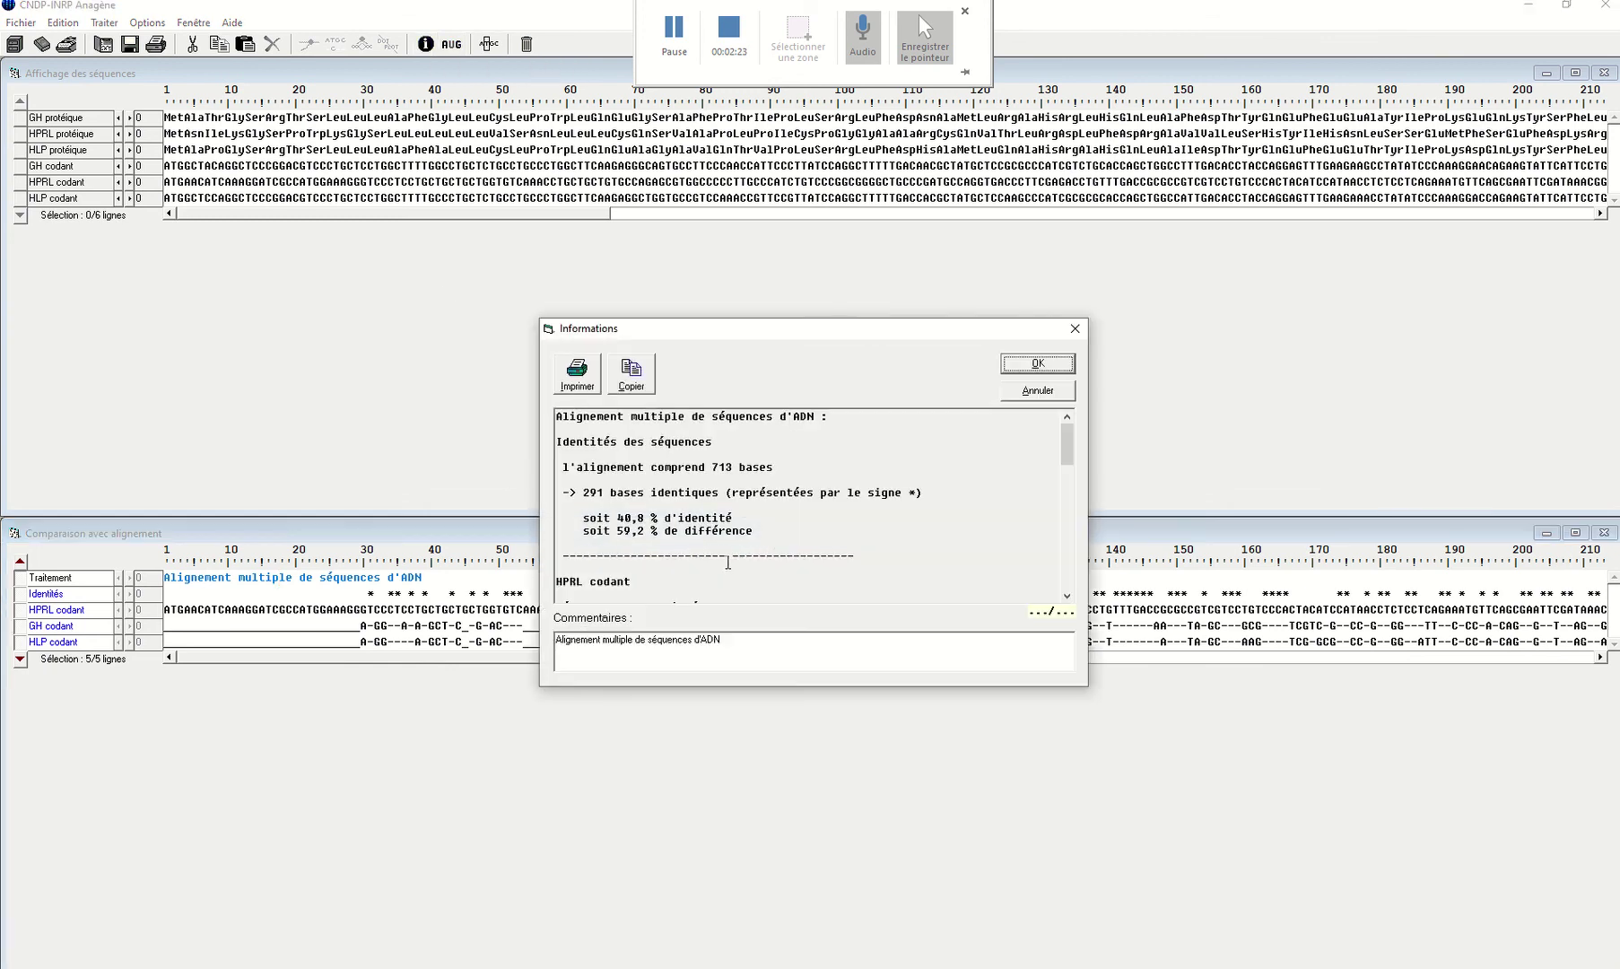
scroll(727, 562, "down", 3)
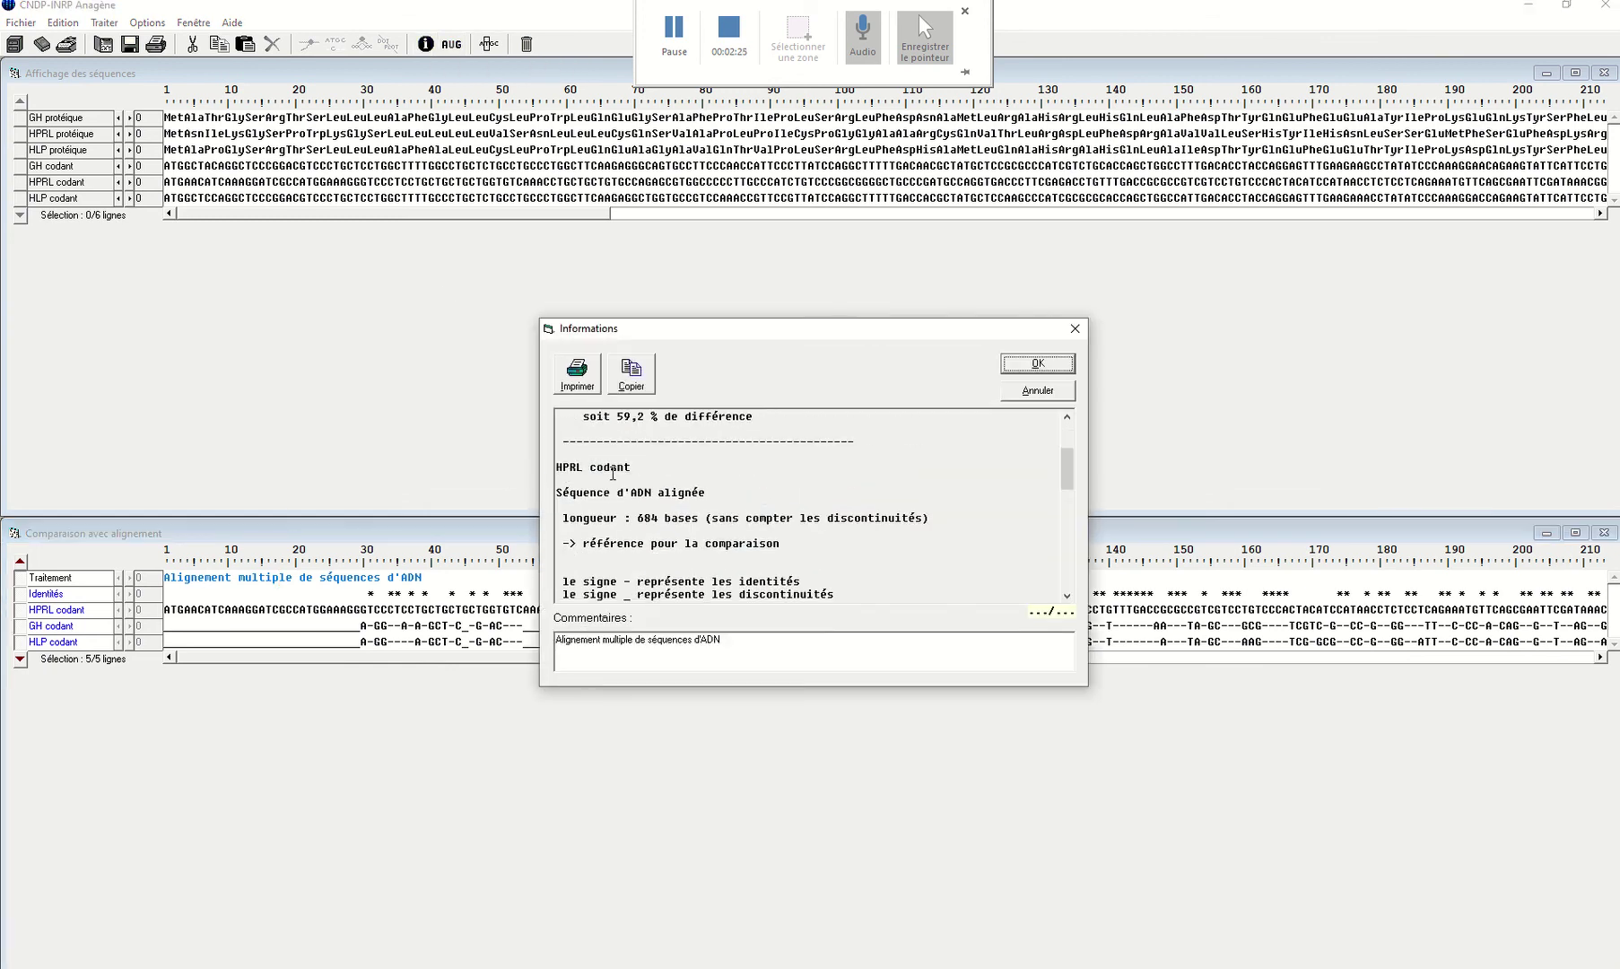
scroll(704, 537, "down", 5)
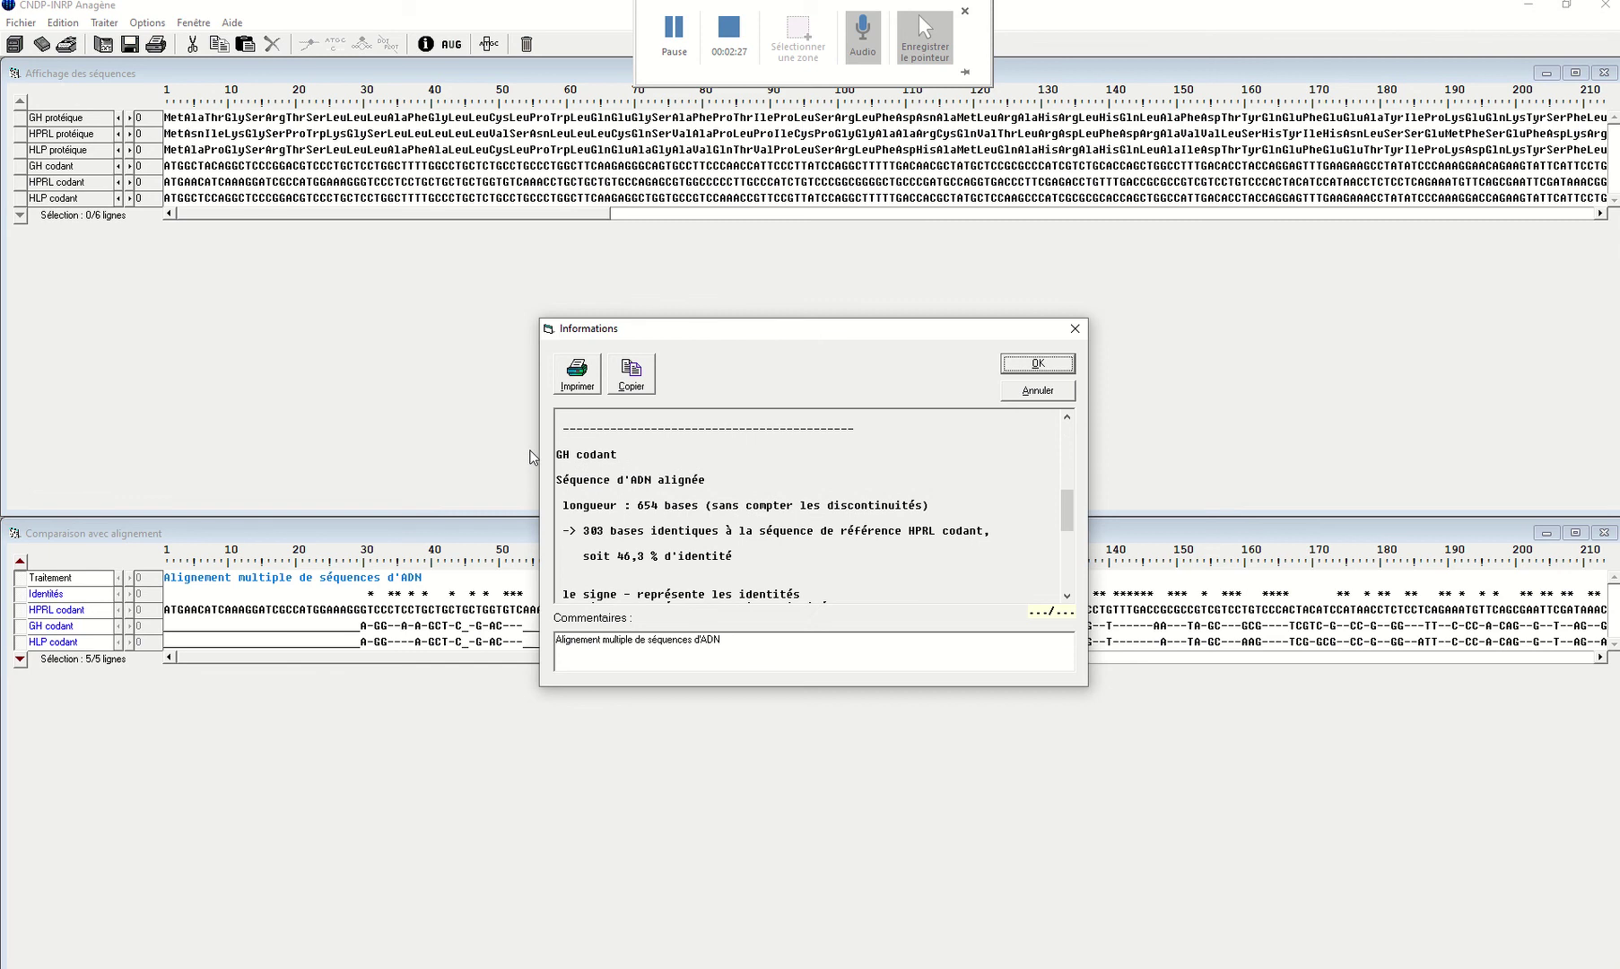
scroll(668, 544, "down", 2)
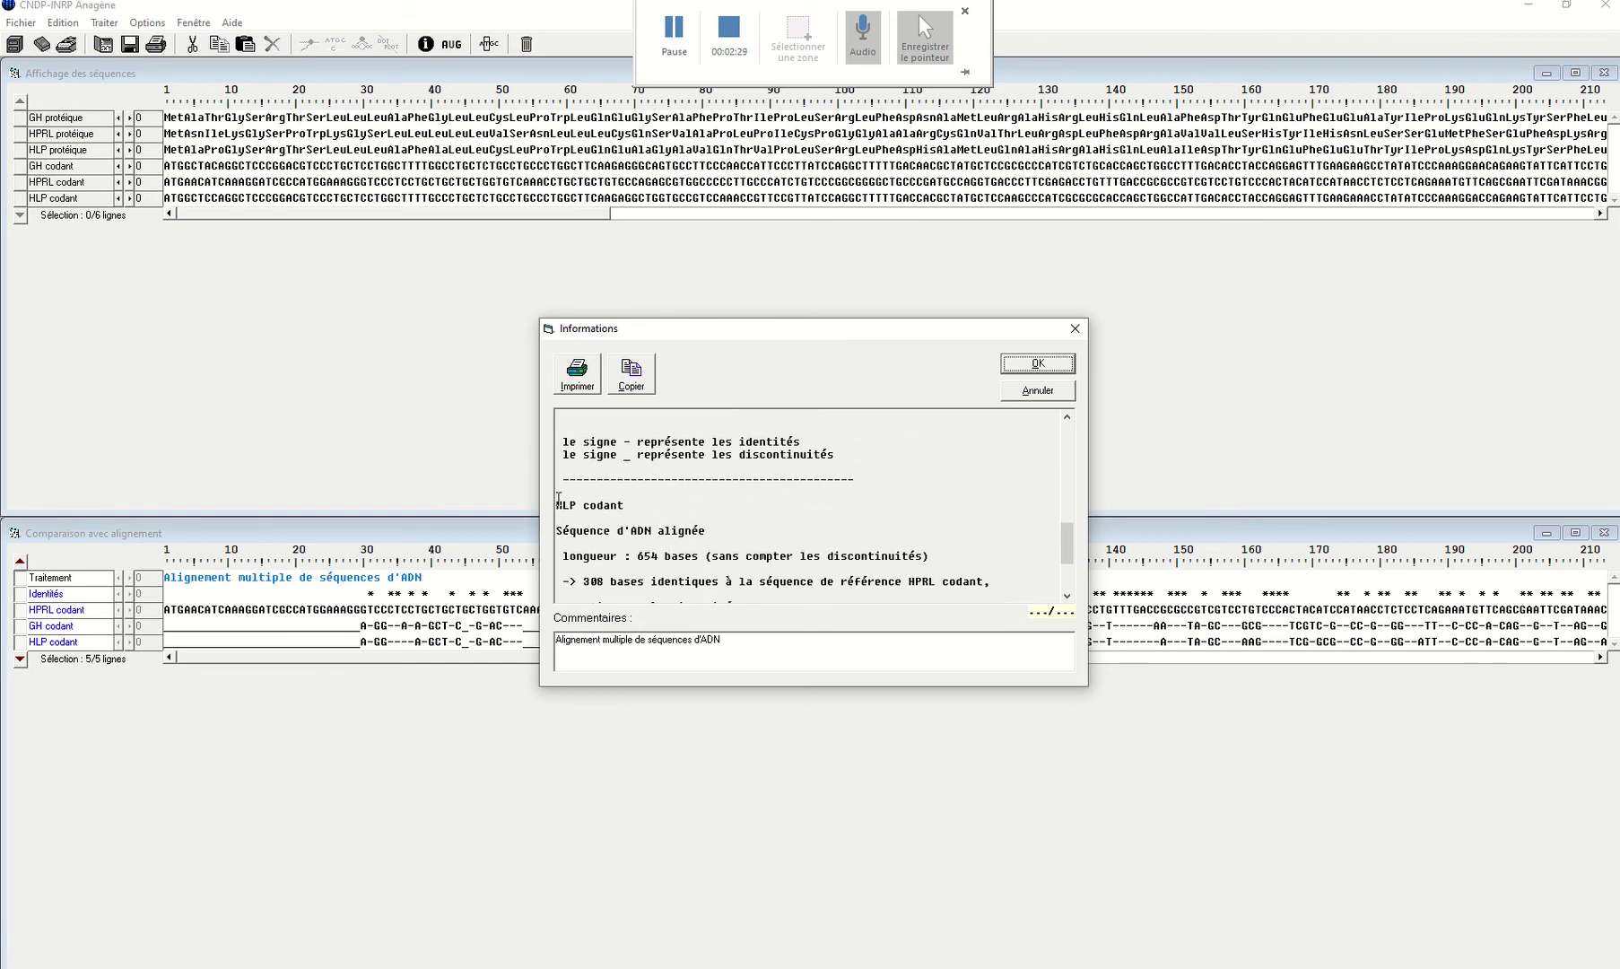
scroll(657, 567, "down", 1)
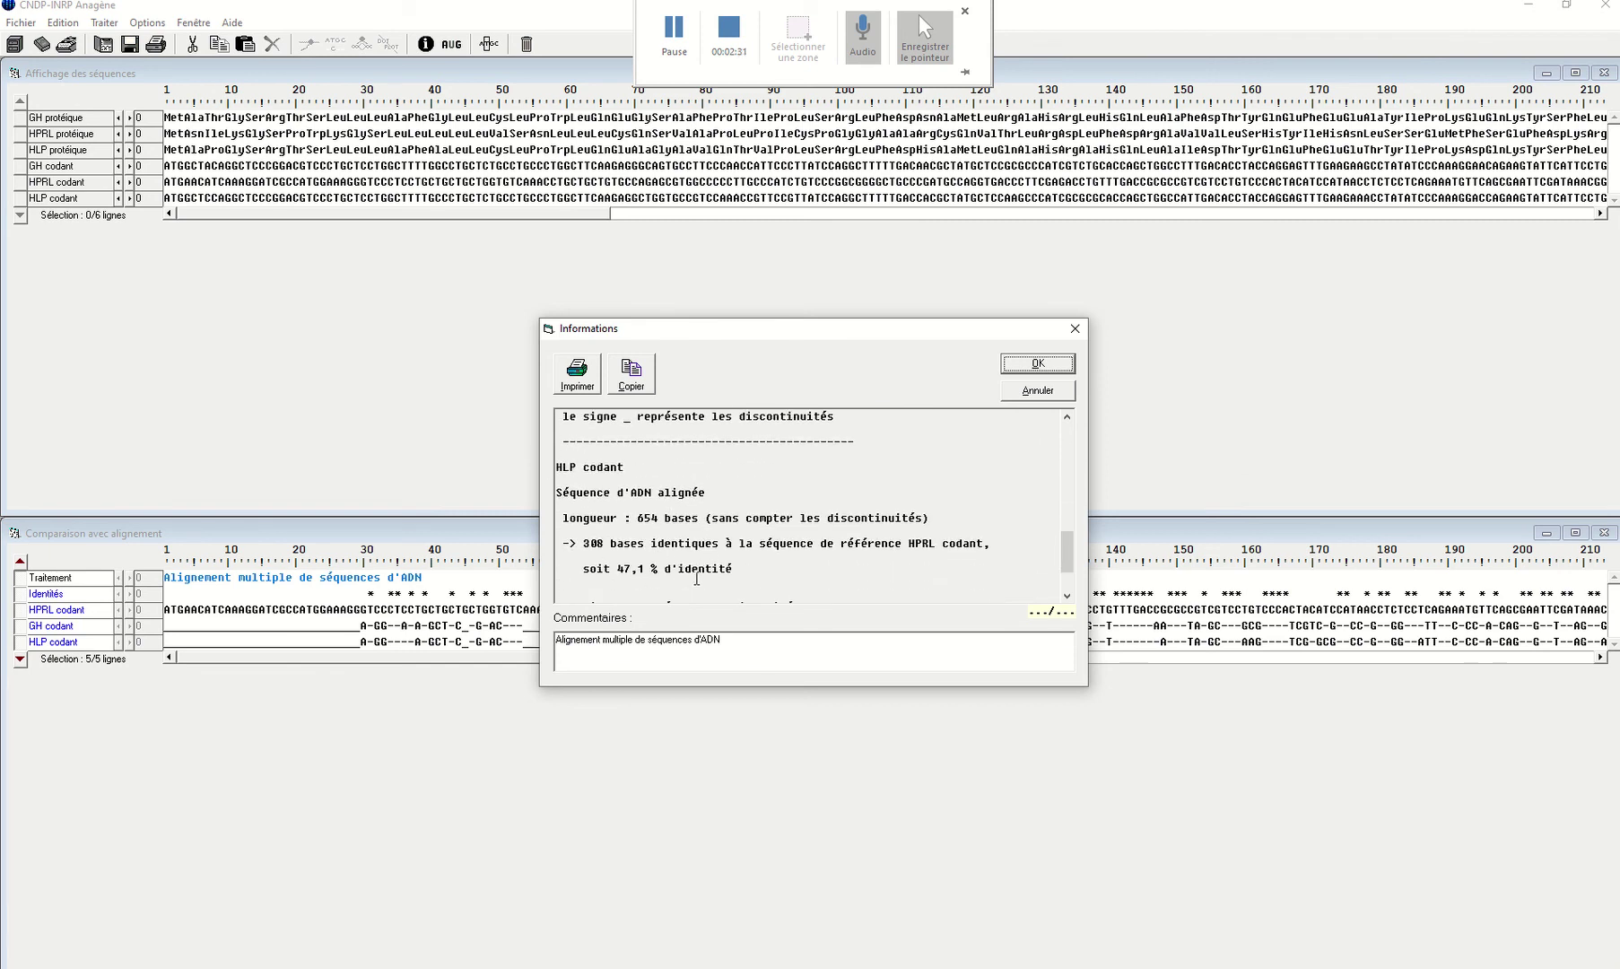
left_click_drag(763, 569, 576, 423)
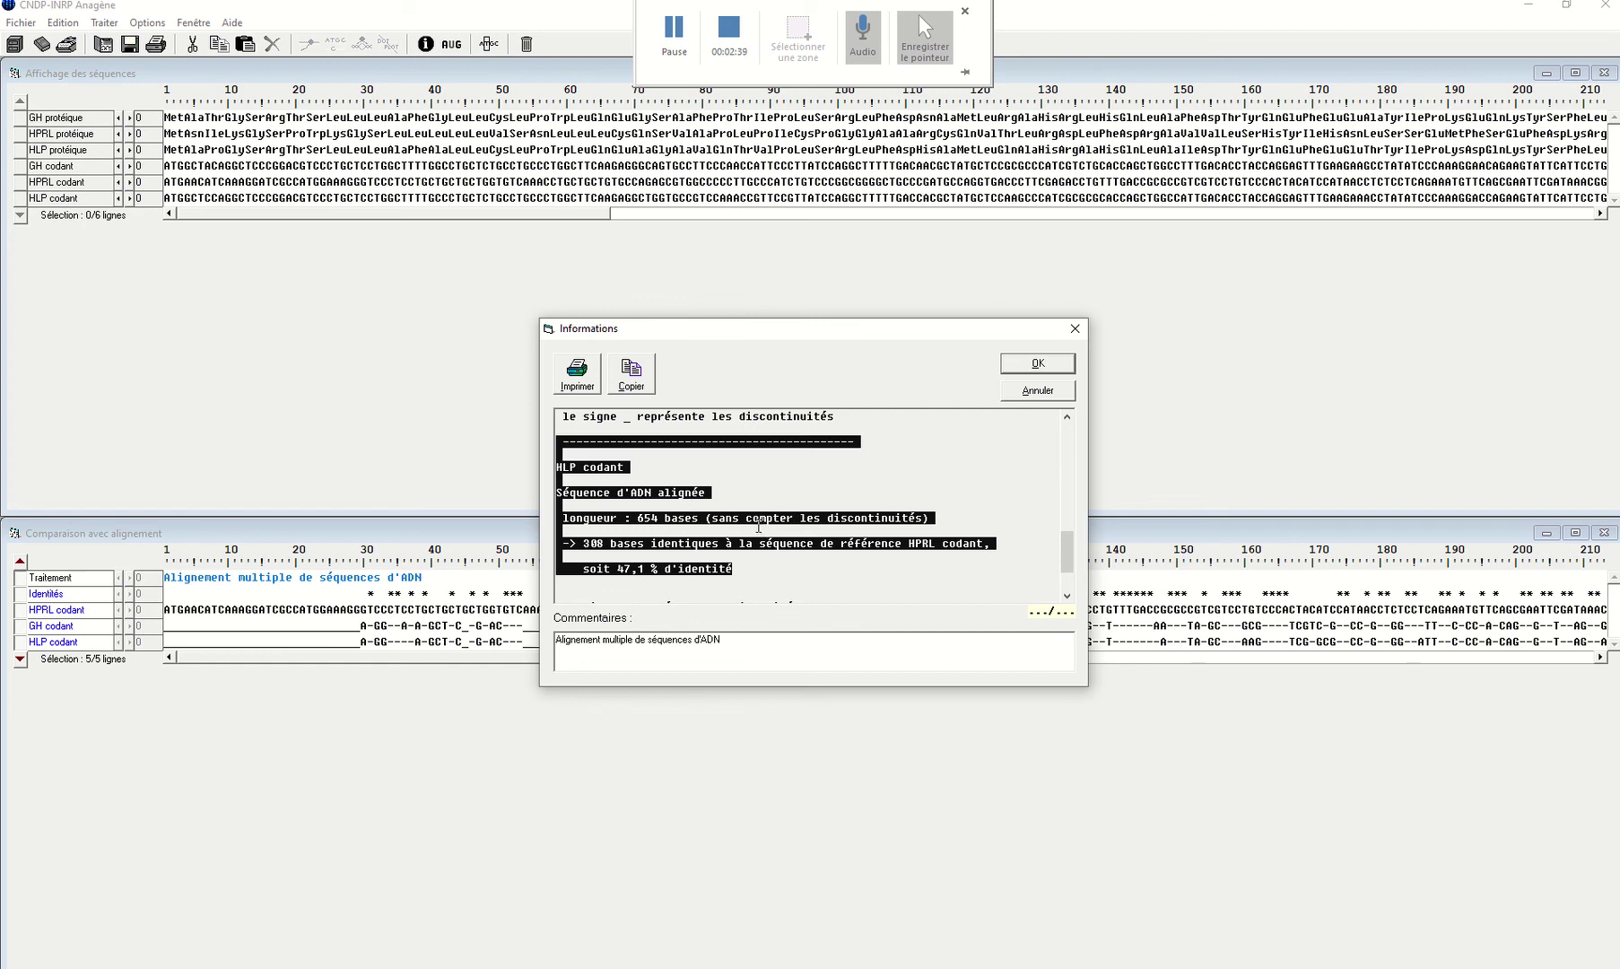
left_click(1030, 391)
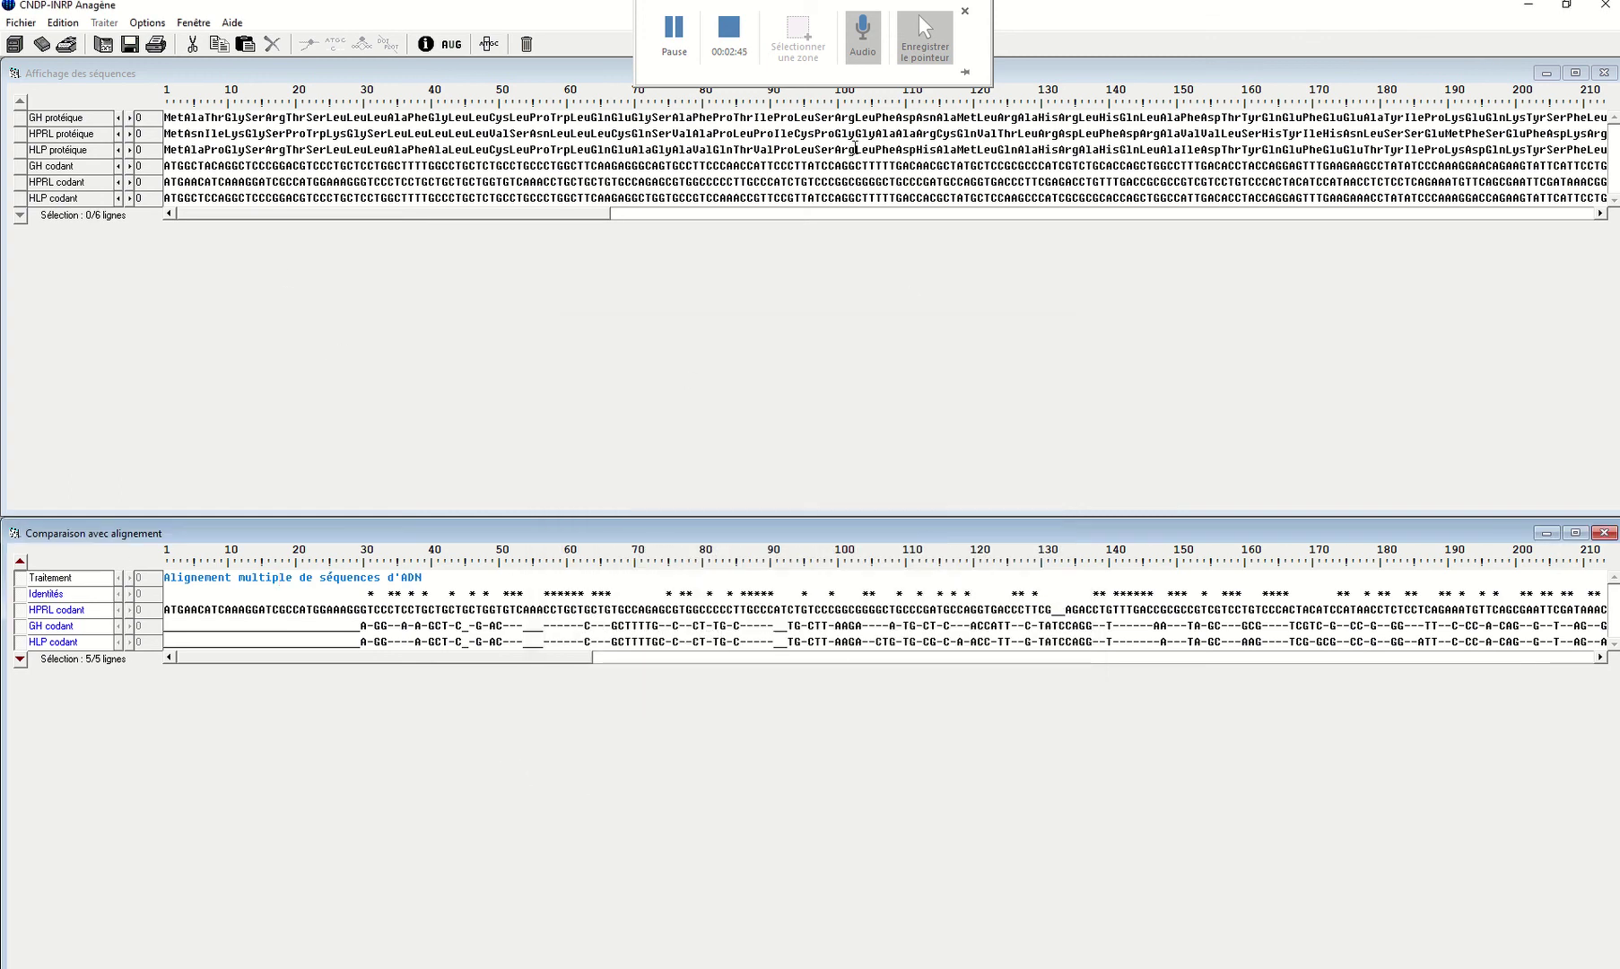
Align the GH protéique, HPRL protéique and HLP protéique sequences using the alignment with discontinuity comparison.
left_click(106, 124)
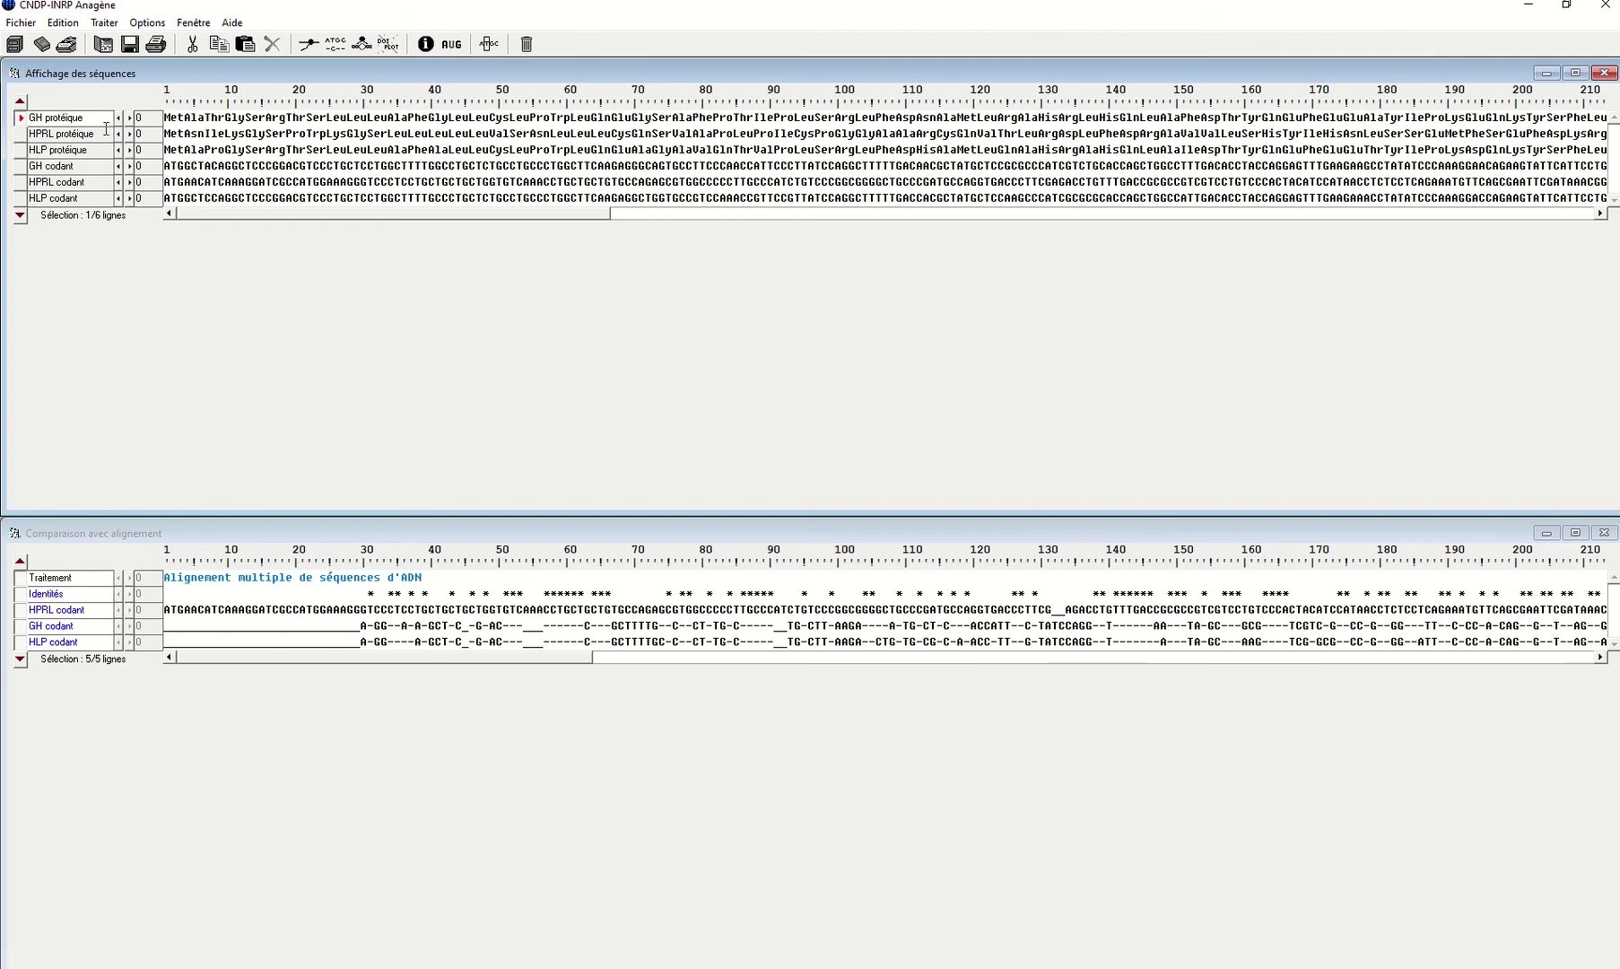
left_click(21, 149, "shift")
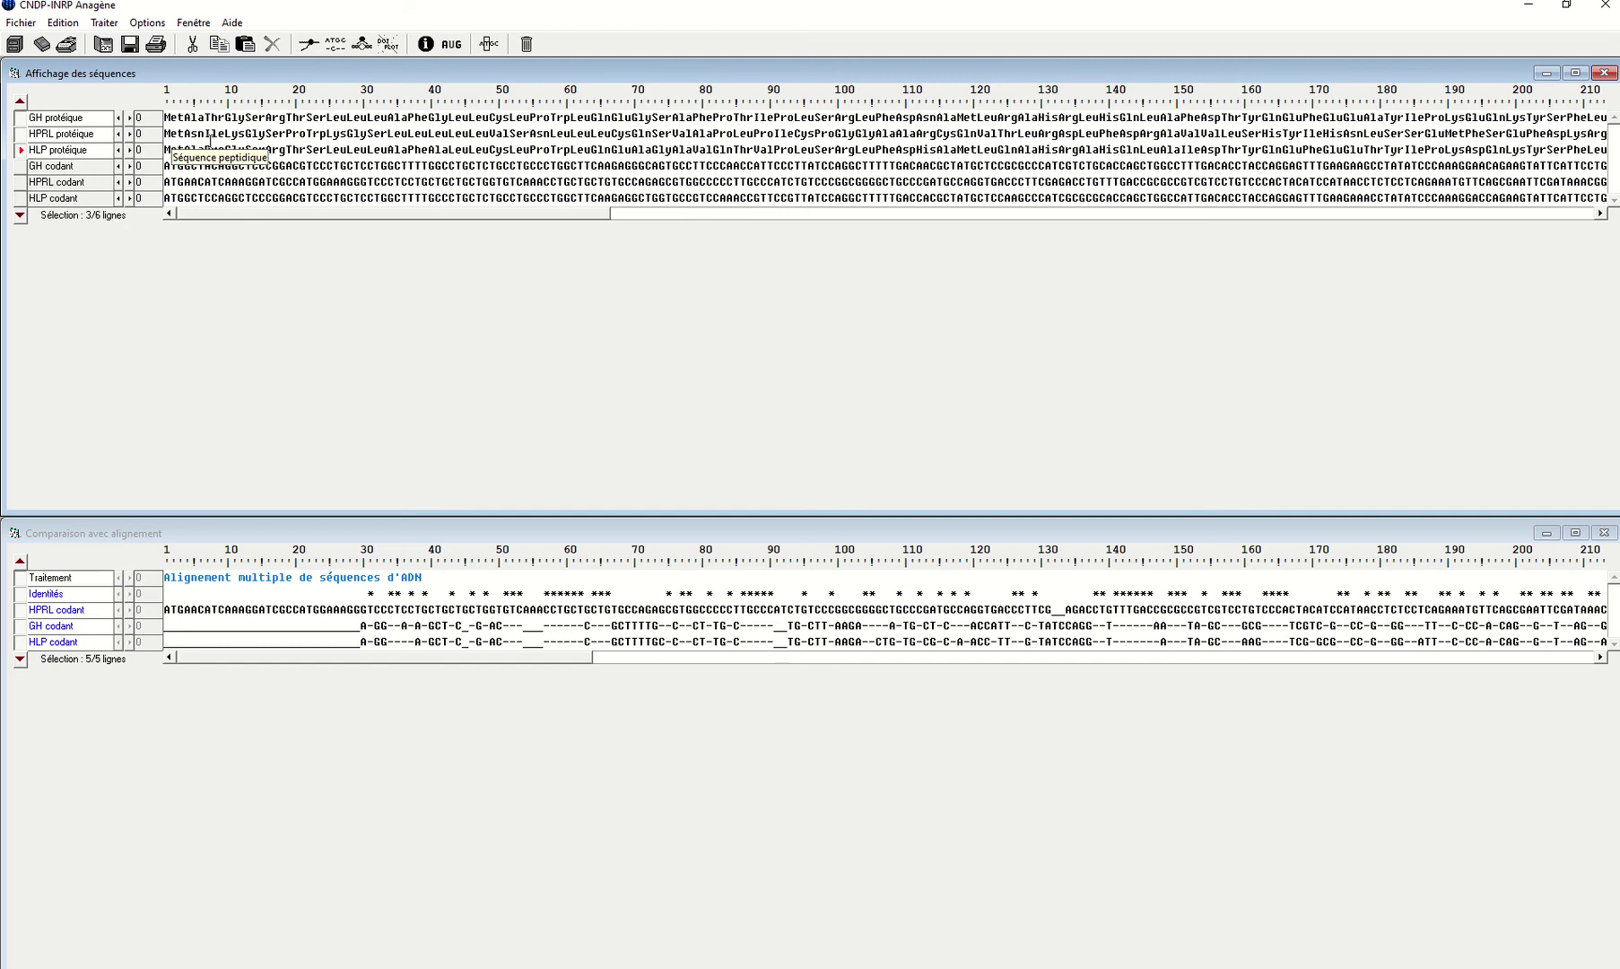
left_click(333, 43)
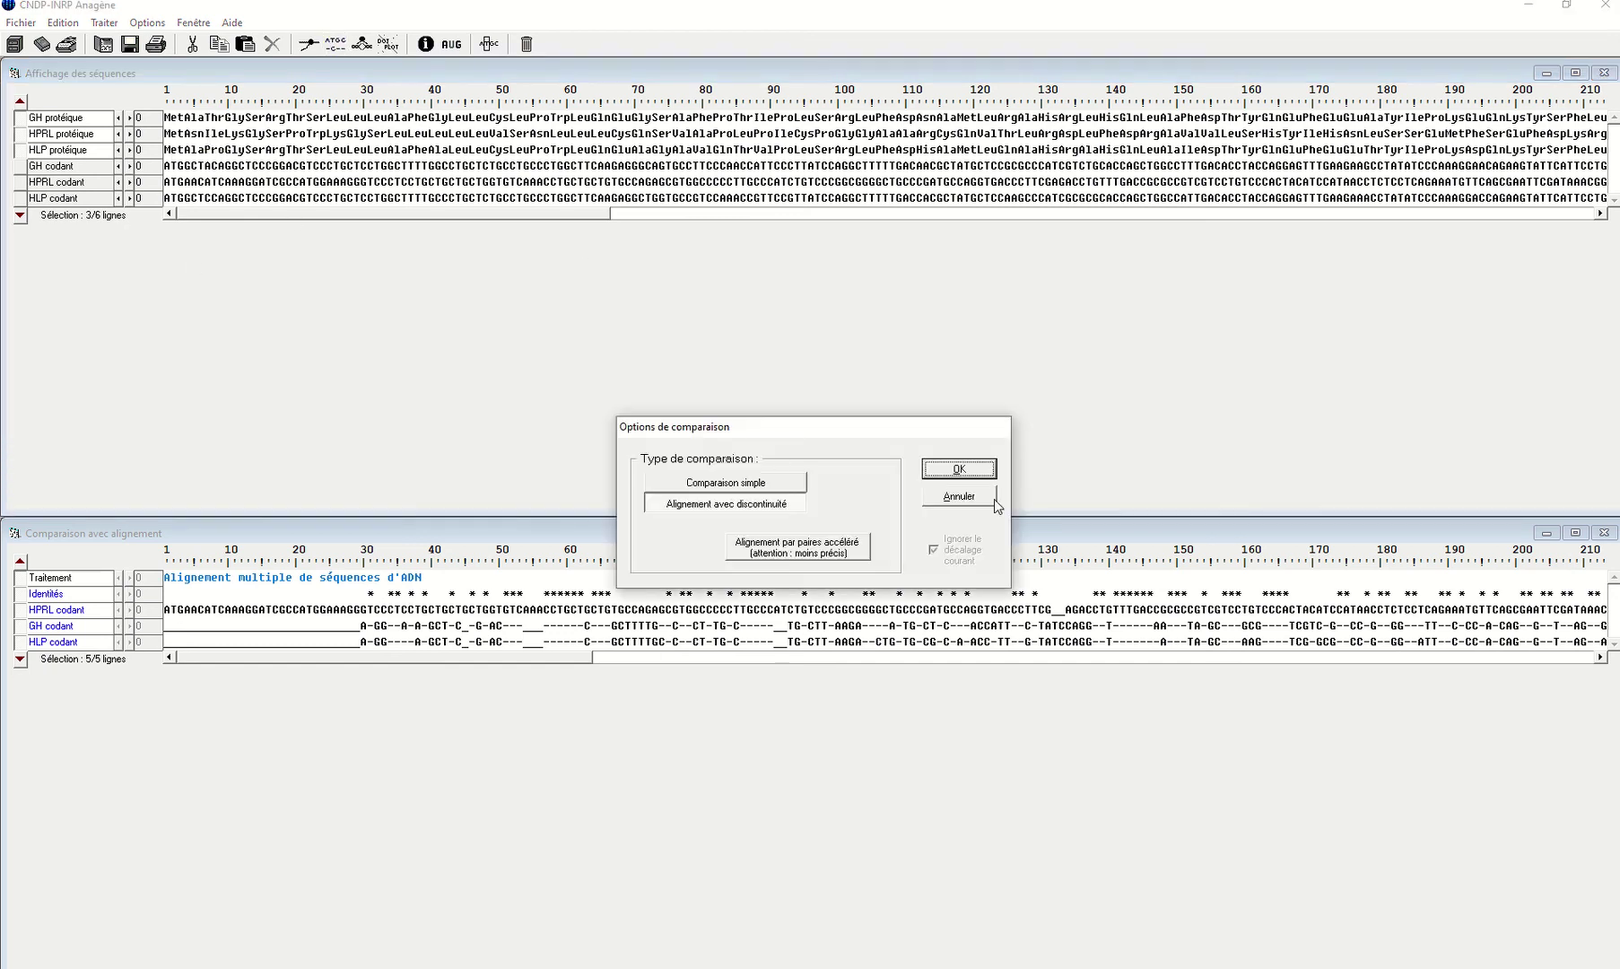
left_click(958, 469)
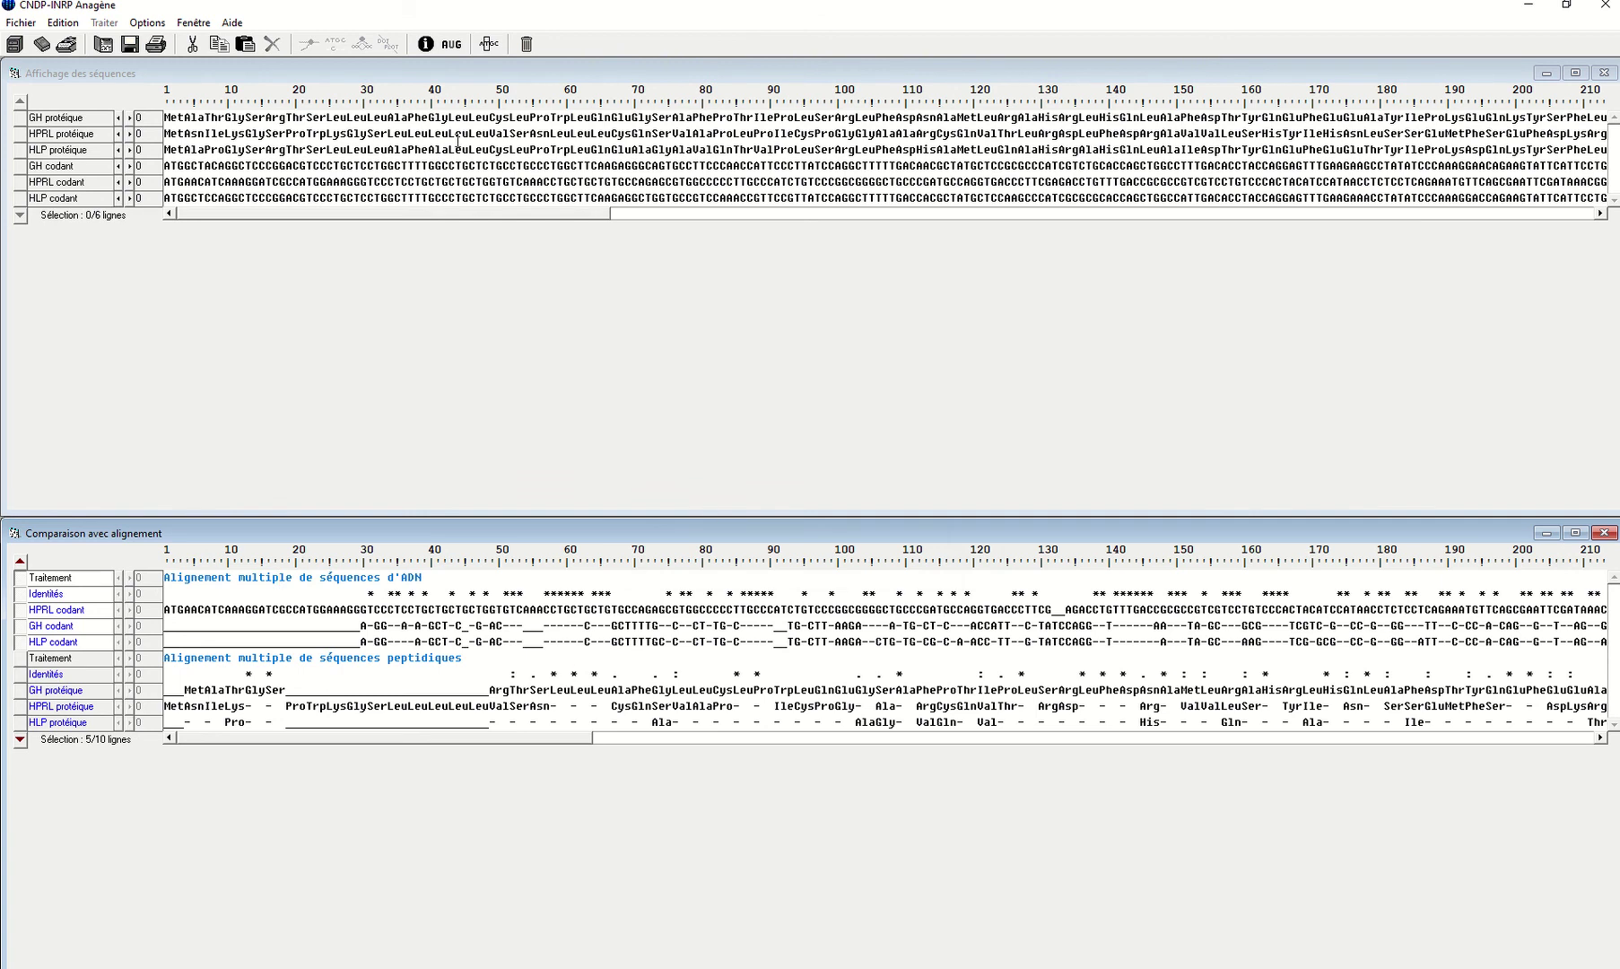
Read the peptide alignment's identity report for the identical, very similar and similar amino acids, and close it.
left_click(425, 43)
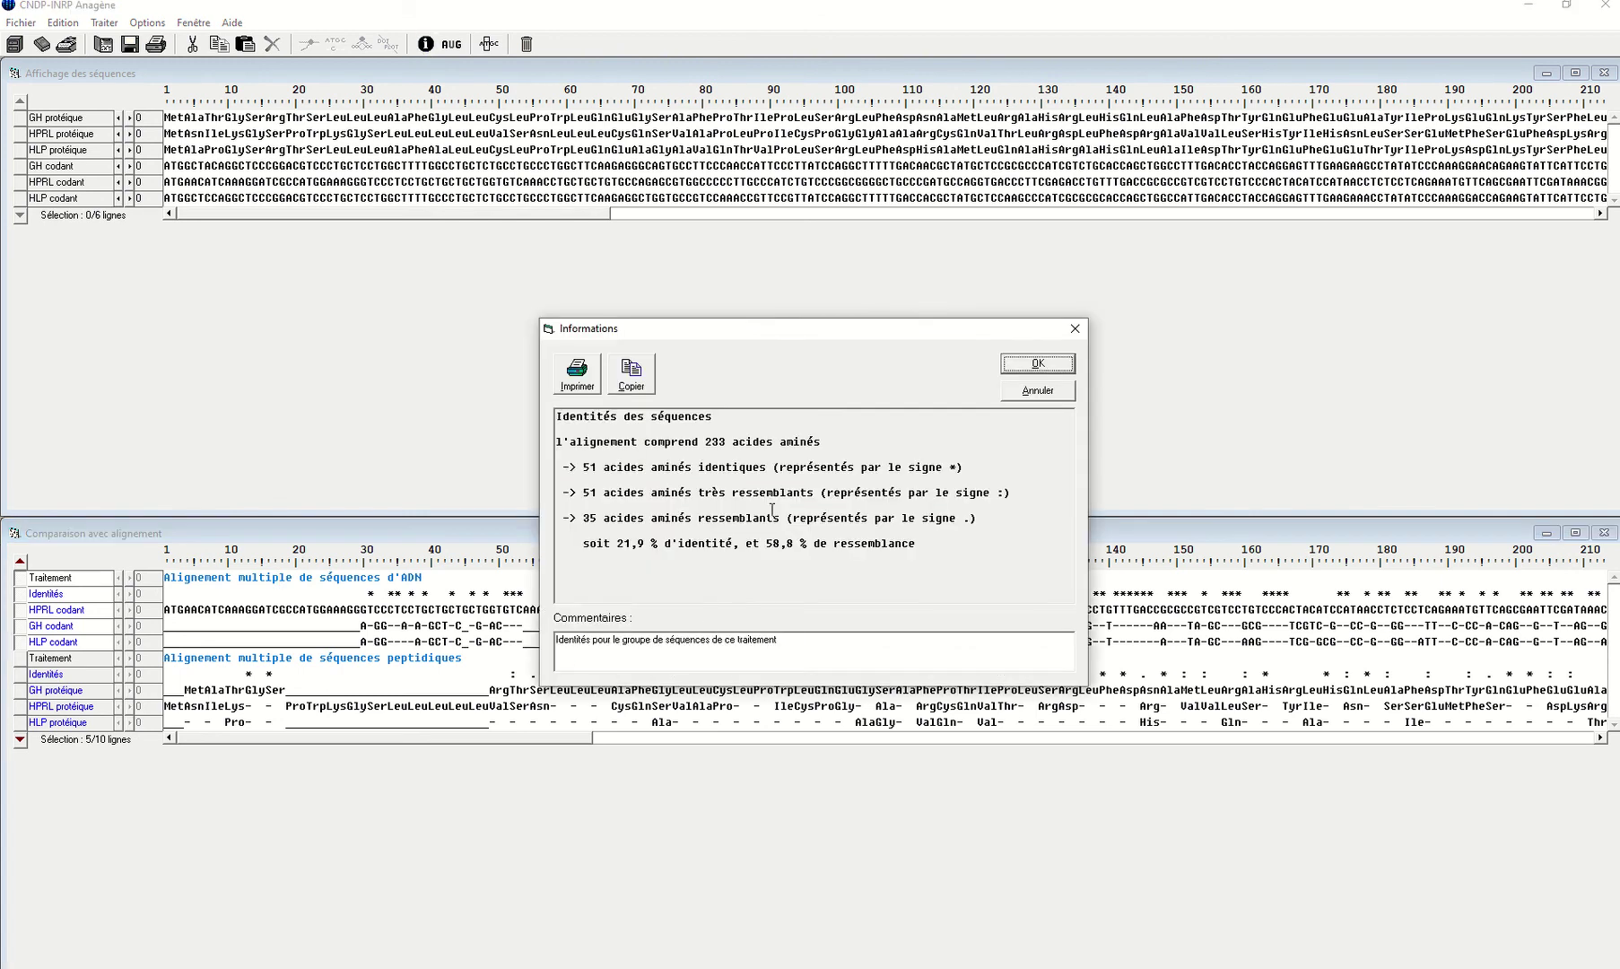
left_click_drag(695, 492, 801, 485)
left_click(714, 465)
double_click(714, 464)
double_click(729, 517)
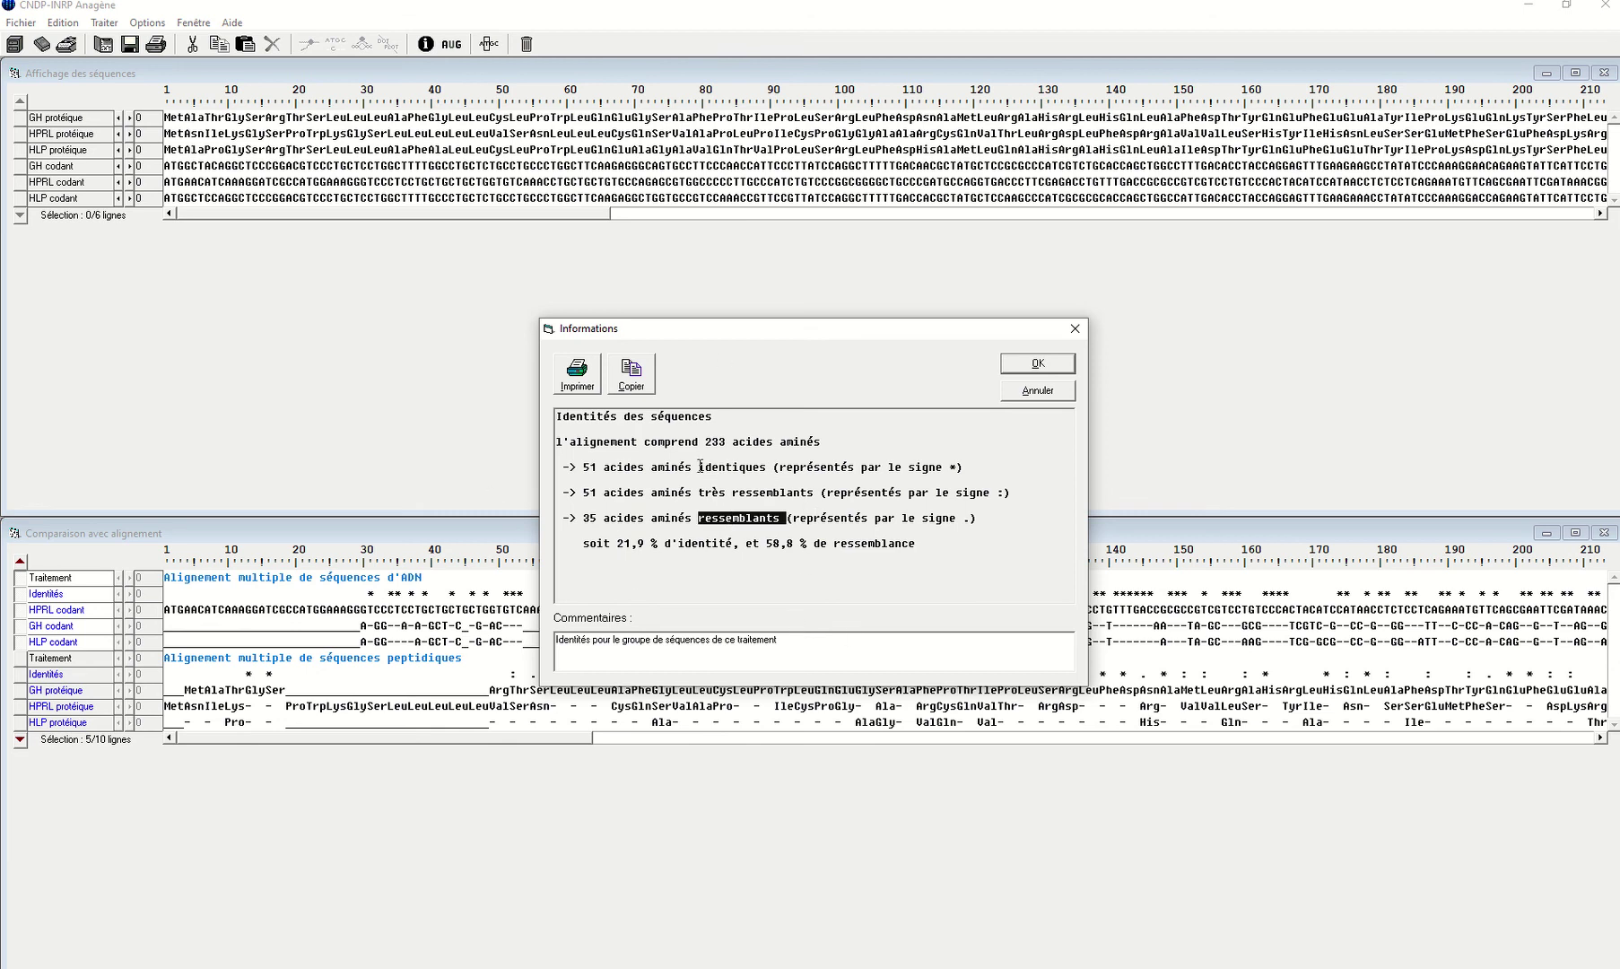
left_click(687, 540)
left_click(1037, 391)
mouse_move(728, 27)
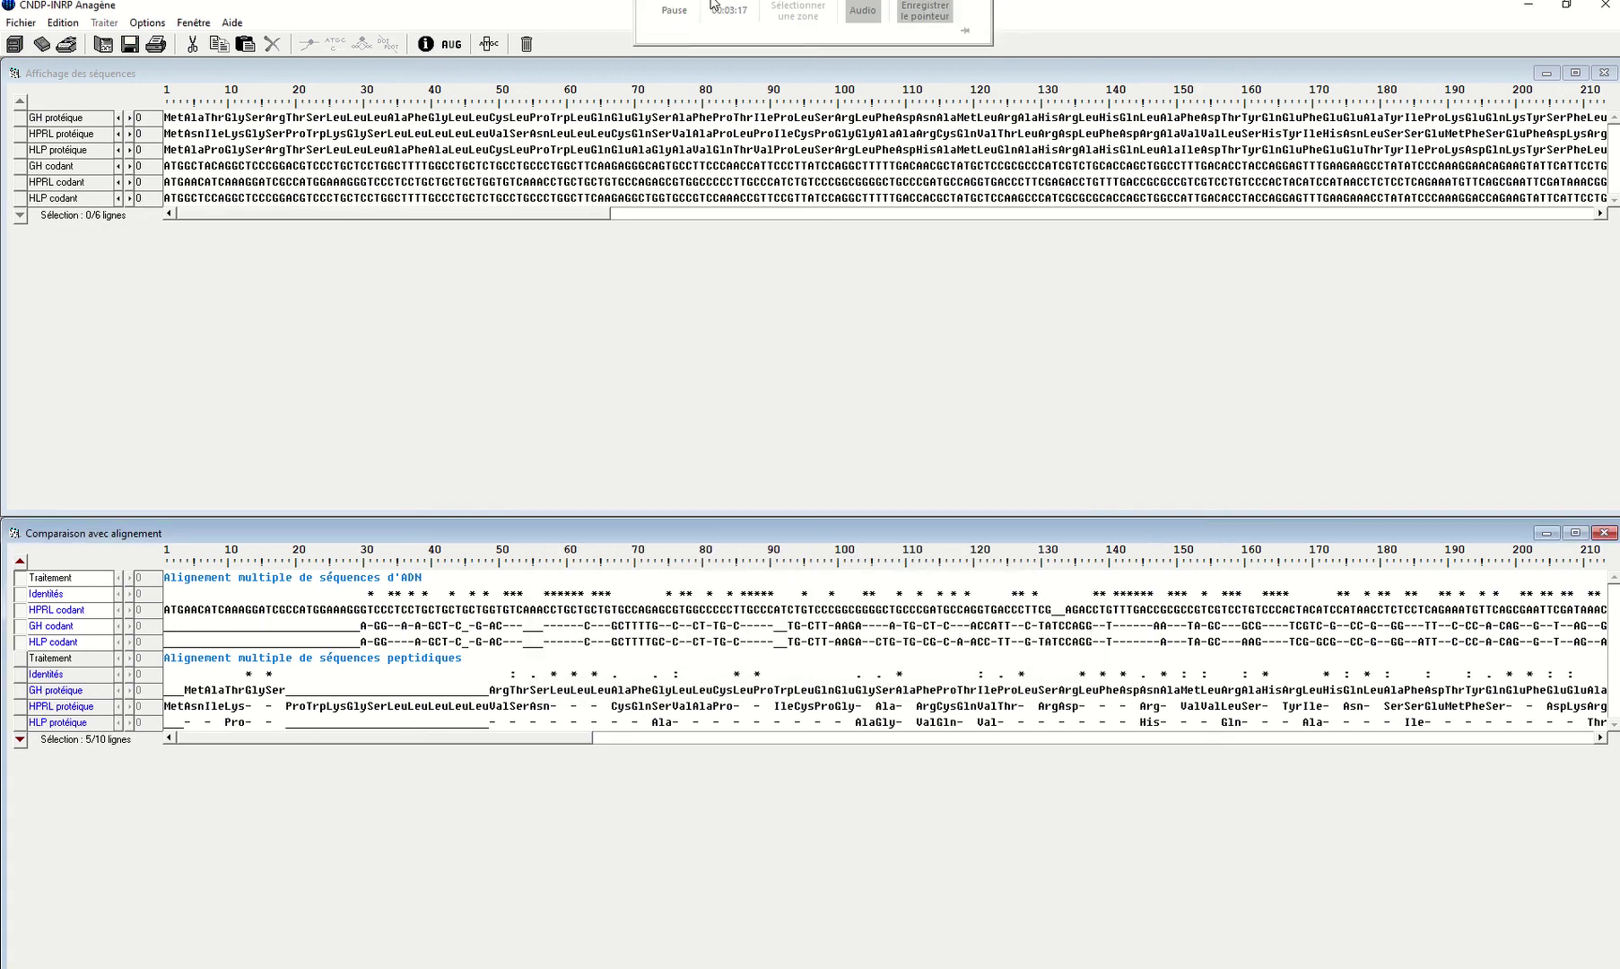